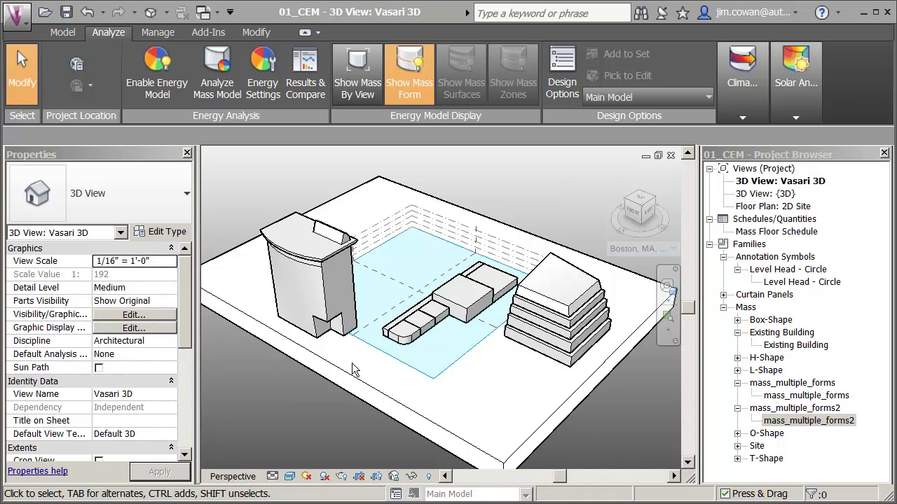
{"action": "left_click", "coordinate": [319, 368]}
{"action": "left_click", "coordinate": [306, 388]}
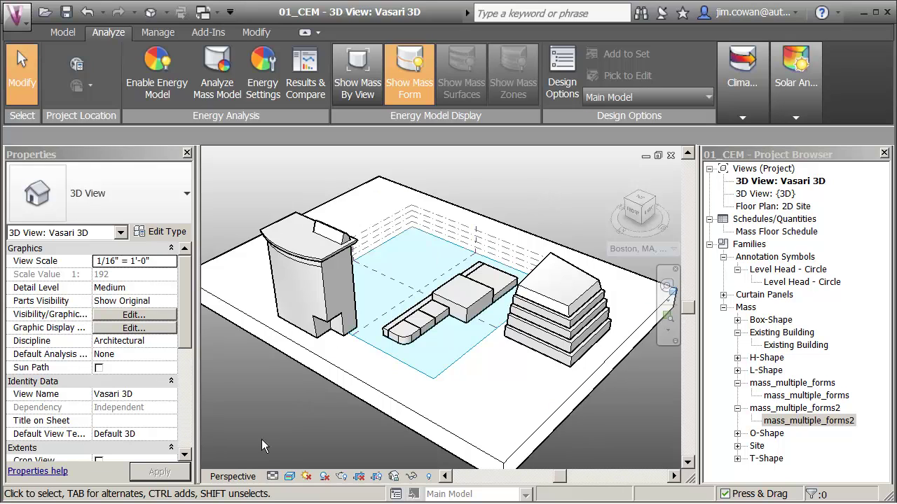
{"action": "left_click", "coordinate": [62, 32]}
{"action": "left_click", "coordinate": [110, 32]}
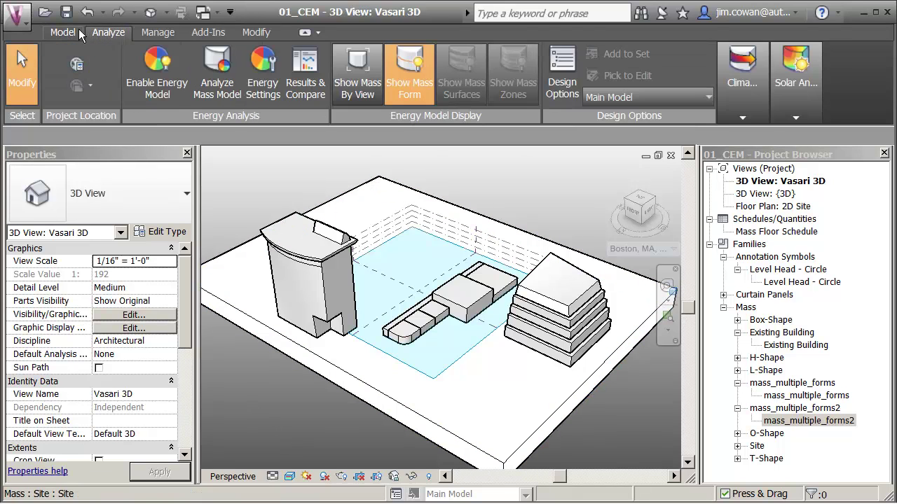
Open the project's location, weather and site settings.
{"action": "left_click", "coordinate": [67, 32]}
{"action": "left_click", "coordinate": [102, 34]}
{"action": "left_click", "coordinate": [81, 63]}
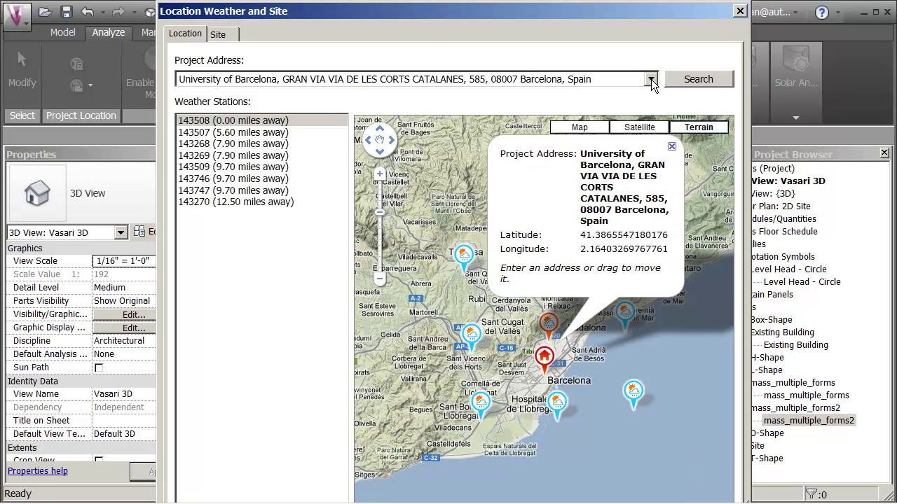
Set the project address to San Francisco, CA, USA and search for its nearby weather stations.
{"action": "left_click", "coordinate": [650, 79]}
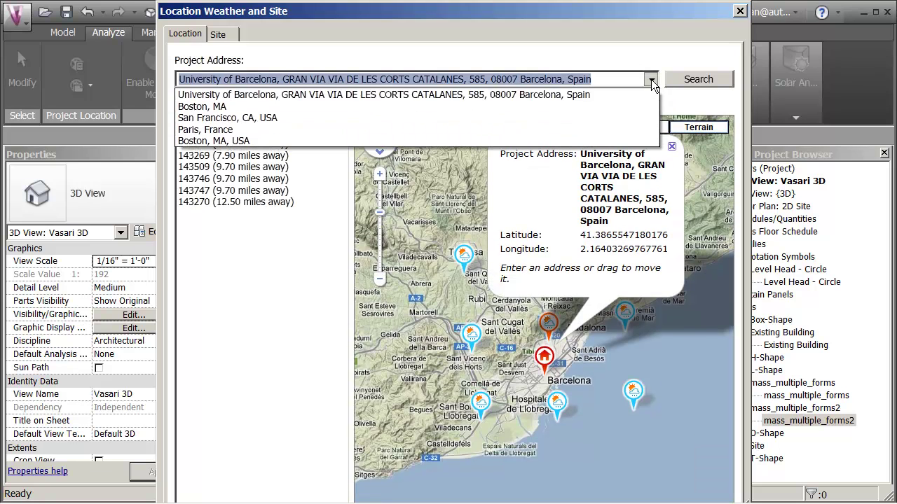
{"action": "left_click", "coordinate": [221, 119]}
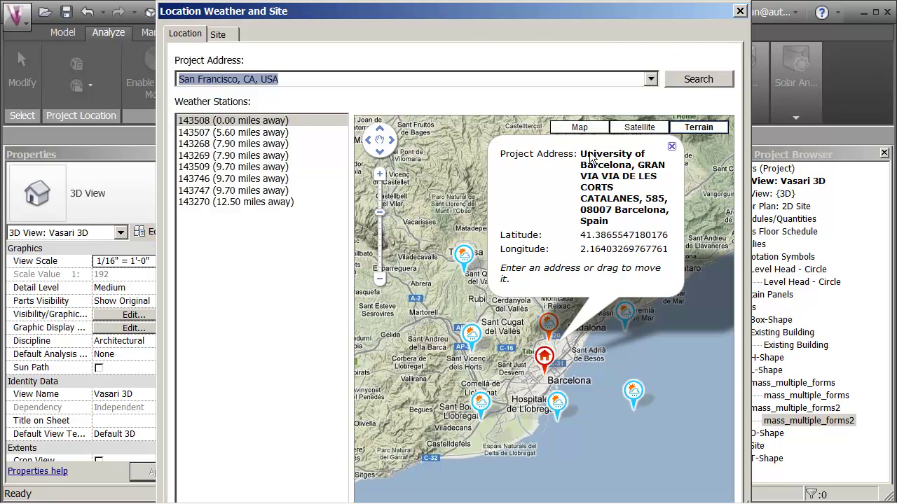
{"action": "left_click", "coordinate": [700, 80]}
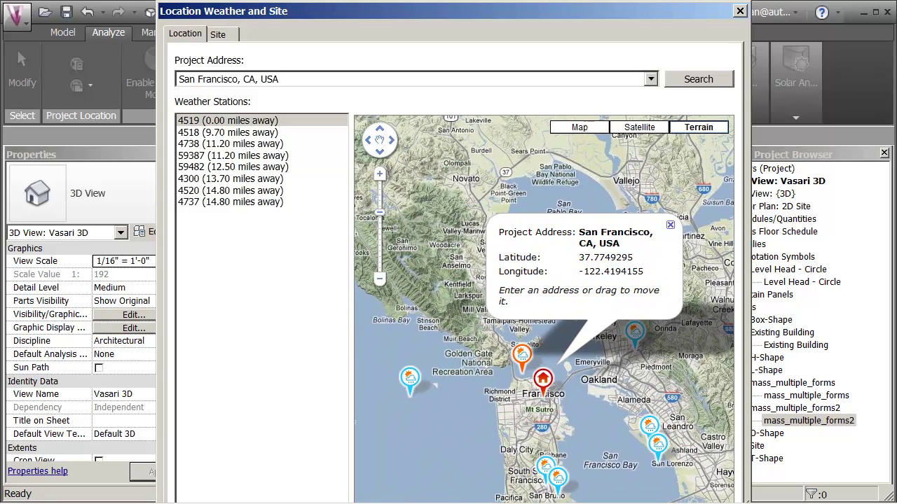
{"action": "mouse_move", "coordinate": [648, 342]}
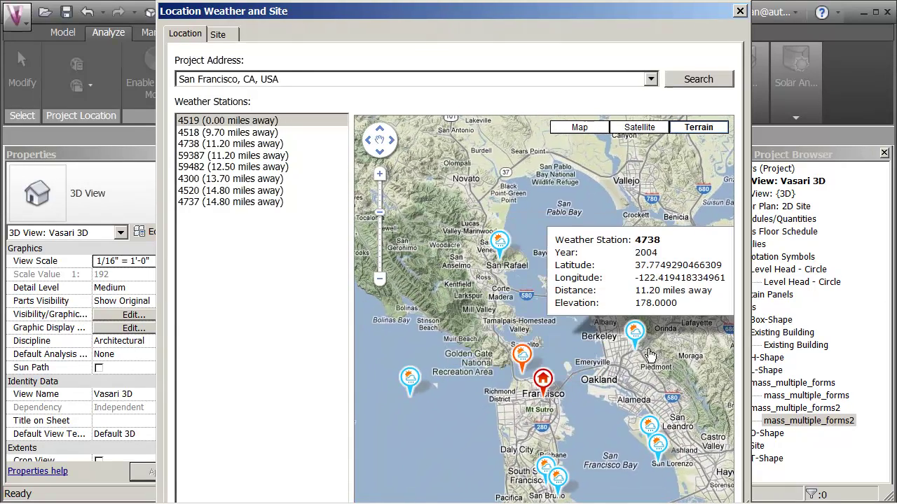
Set the project address to the saved University of Barcelona entry and search for its weather stations.
{"action": "left_click", "coordinate": [651, 79]}
{"action": "left_click", "coordinate": [262, 107]}
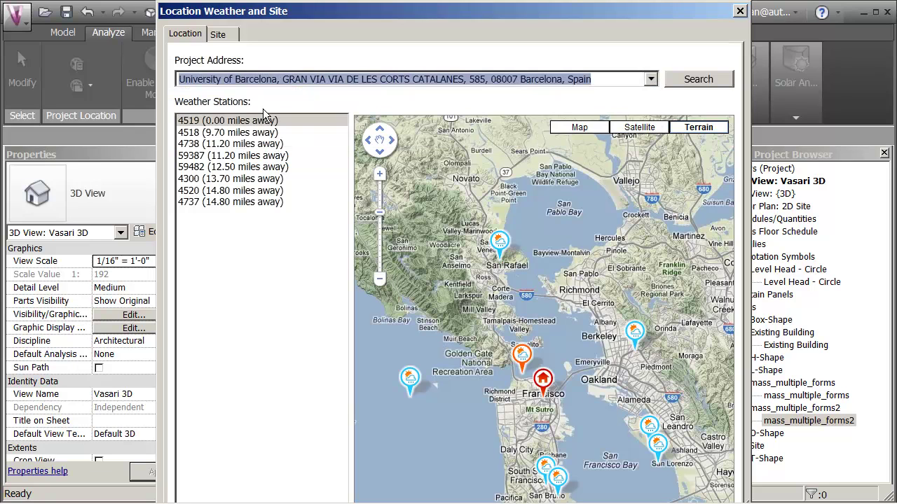
{"action": "mouse_move", "coordinate": [495, 238]}
{"action": "left_click", "coordinate": [706, 83]}
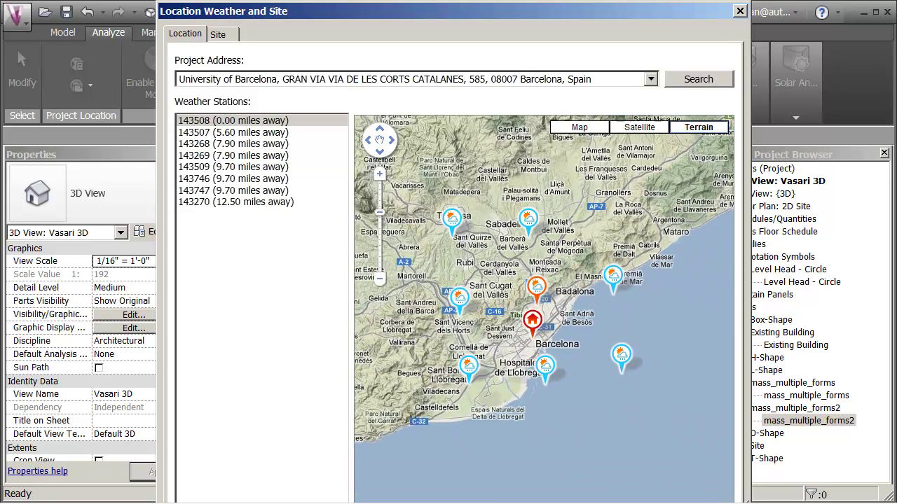
Examine the project marker and surrounding streets of Barcelona close up on the terrain map.
{"action": "left_click_drag", "start_coordinate": [467, 237], "coordinate": [469, 250]}
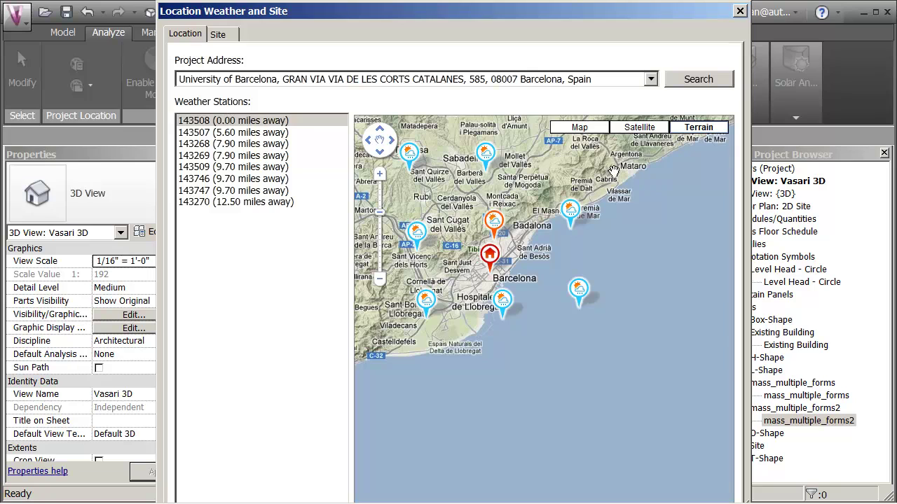
{"action": "left_click", "coordinate": [379, 177]}
{"action": "left_click", "coordinate": [379, 175]}
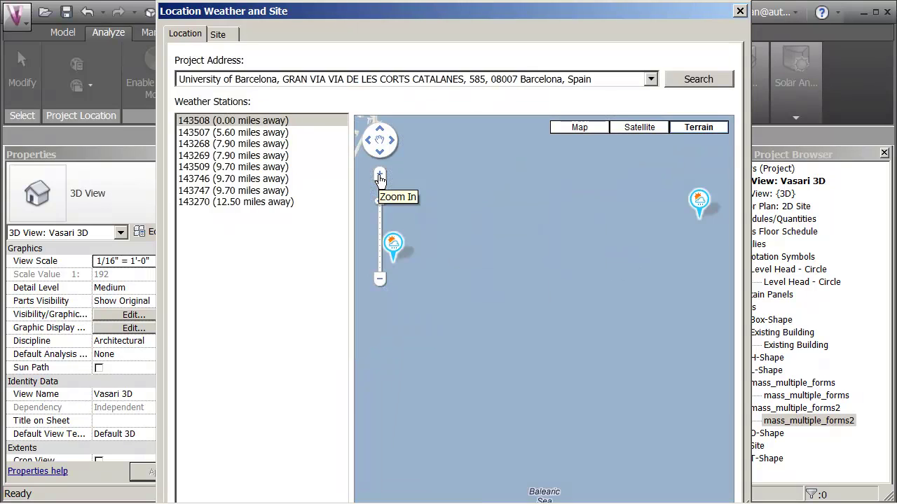
{"action": "left_click_drag", "start_coordinate": [493, 217], "coordinate": [580, 280]}
{"action": "scroll", "coordinate": [549, 352], "scroll_direction": "down", "scroll_amount": 2}
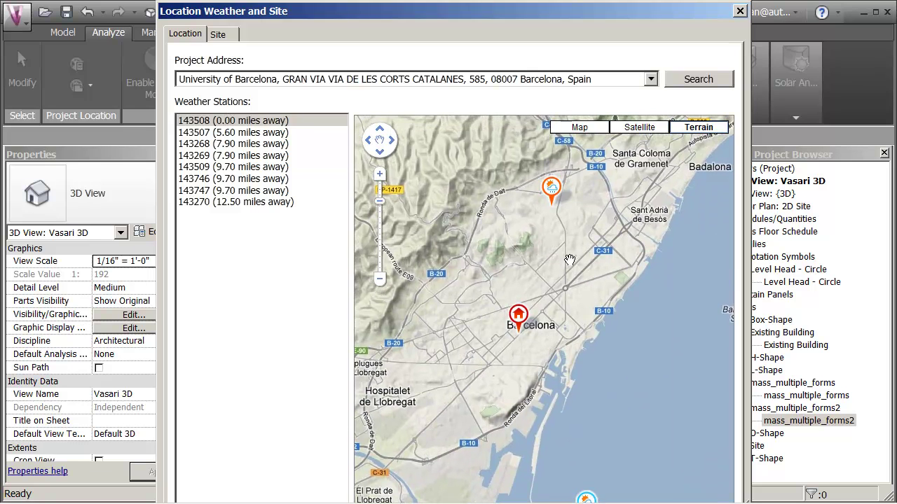
{"action": "mouse_move", "coordinate": [518, 321]}
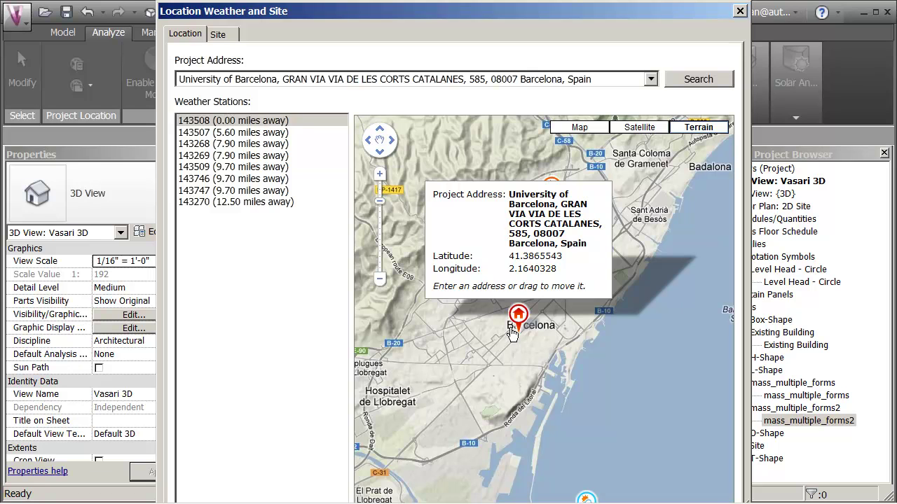
{"action": "left_click_drag", "start_coordinate": [501, 371], "coordinate": [504, 367]}
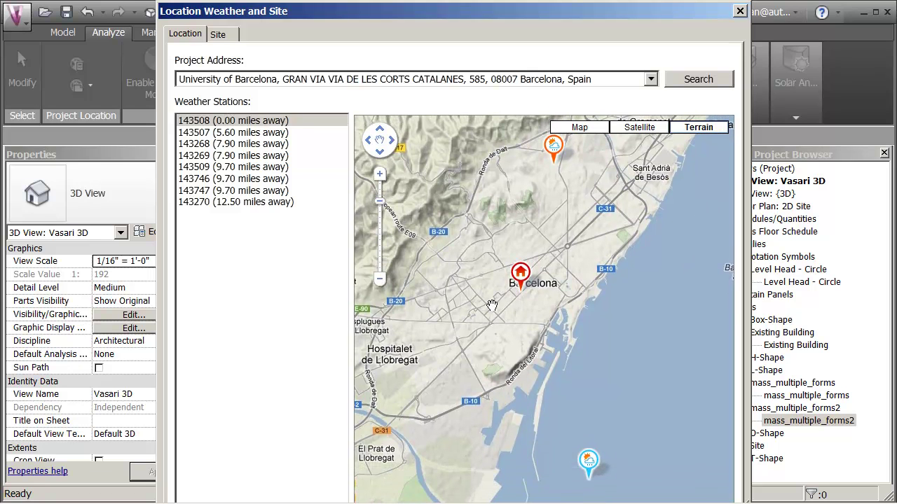
{"action": "scroll", "coordinate": [495, 294], "scroll_direction": "up", "scroll_amount": 1}
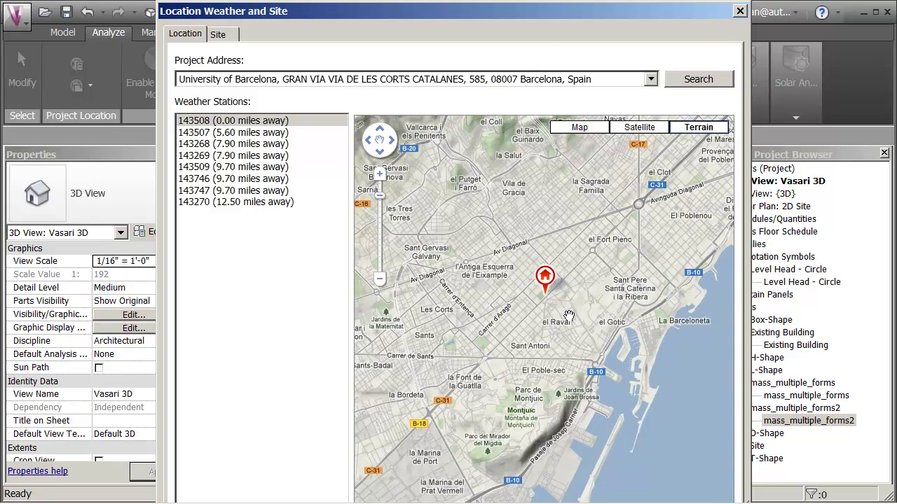
{"action": "scroll", "coordinate": [568, 316], "scroll_direction": "up", "scroll_amount": 1}
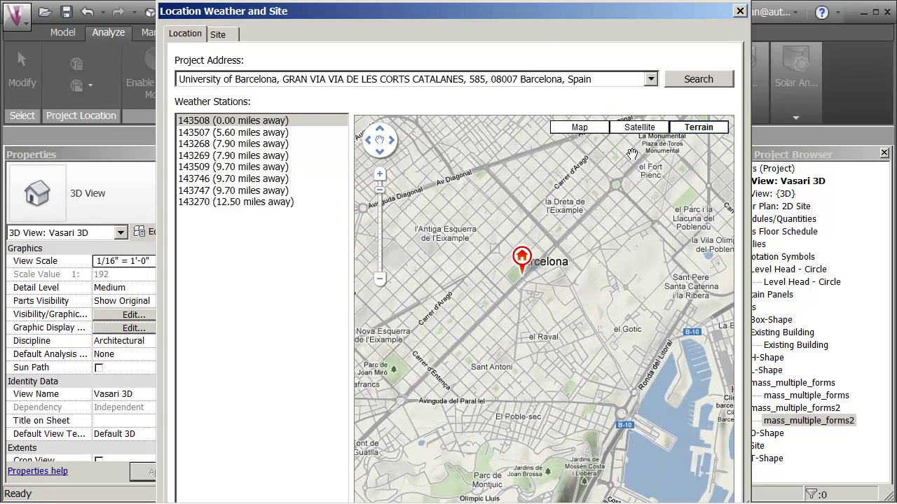
On satellite imagery, move the project marker to the plaza across from the University of Barcelona, at about 41.3856, 2.1640.
{"action": "left_click", "coordinate": [636, 130]}
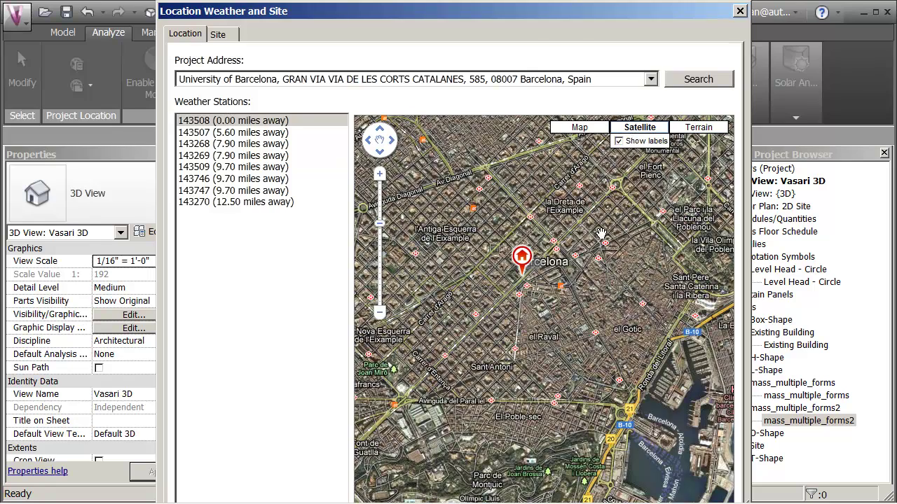
{"action": "scroll", "coordinate": [501, 290], "scroll_direction": "up", "scroll_amount": 1}
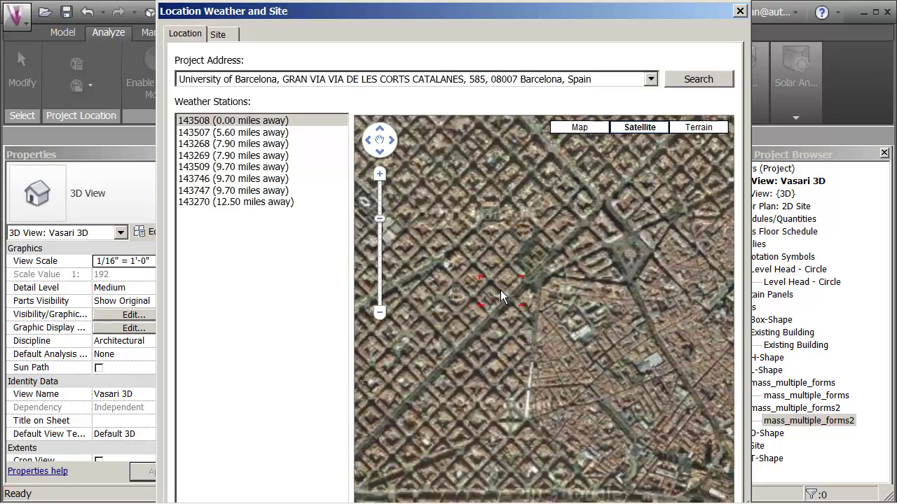
{"action": "scroll", "coordinate": [516, 289], "scroll_direction": "up", "scroll_amount": 1}
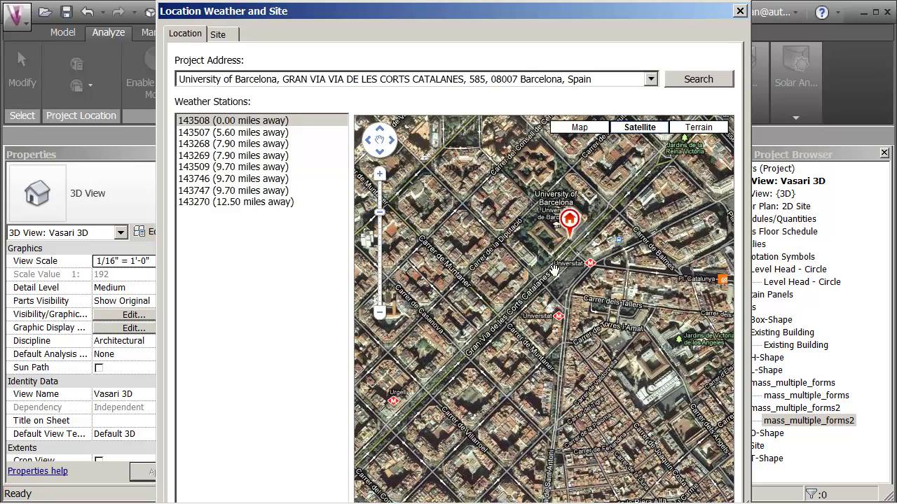
{"action": "mouse_move", "coordinate": [554, 270]}
{"action": "left_mouse_down"}
{"action": "mouse_move", "coordinate": [515, 285]}
{"action": "mouse_move", "coordinate": [510, 299]}
{"action": "left_mouse_up"}
{"action": "scroll", "coordinate": [510, 294], "scroll_direction": "up", "scroll_amount": 1}
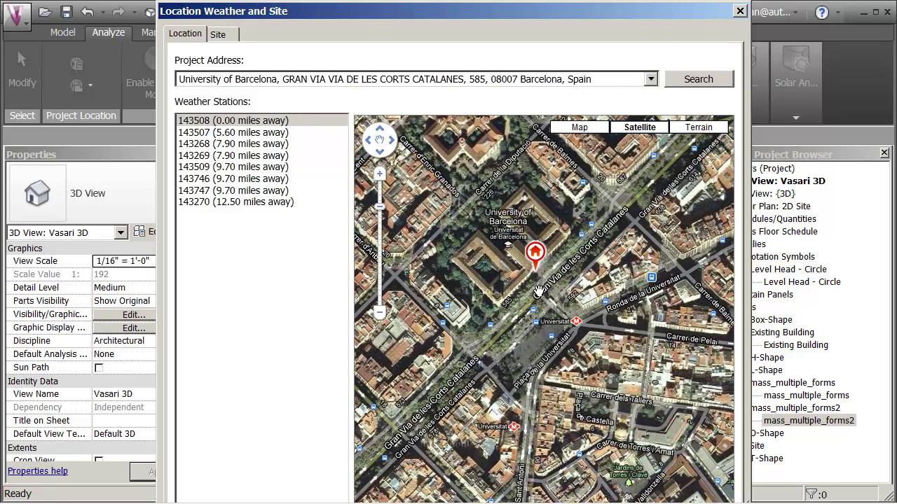
{"action": "mouse_move", "coordinate": [534, 274]}
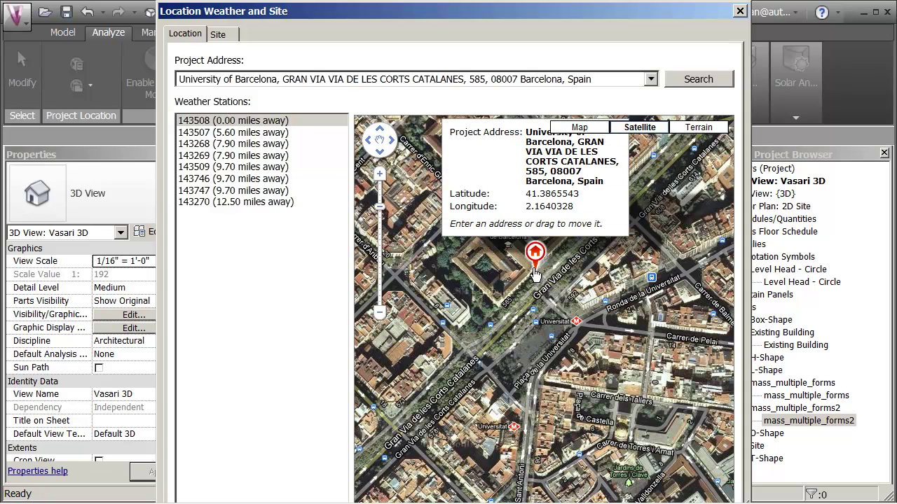
{"action": "left_click_drag", "start_coordinate": [534, 275], "coordinate": [530, 344]}
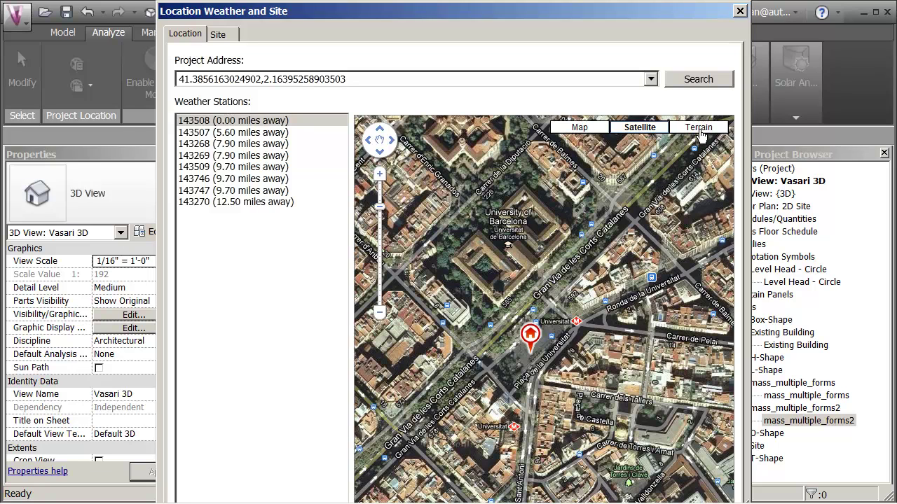
Return the map to terrain display and accept the new project location.
{"action": "left_click", "coordinate": [701, 131]}
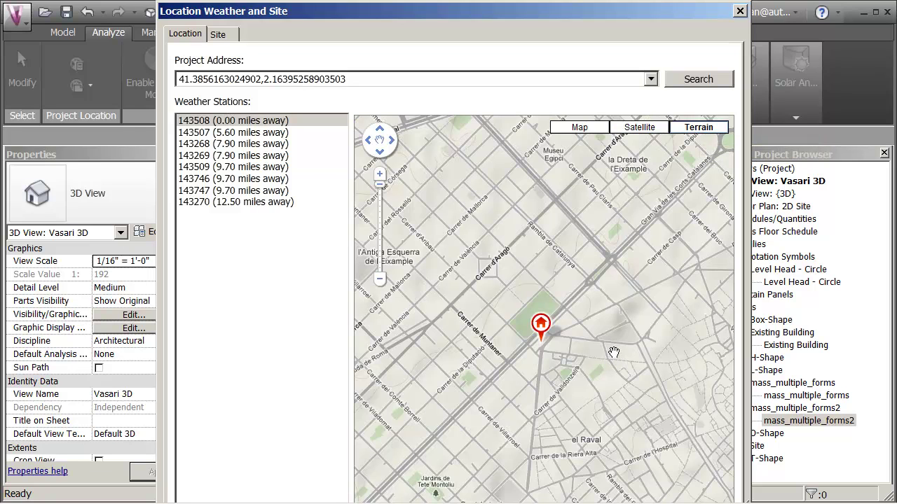
{"action": "scroll", "coordinate": [615, 359], "scroll_direction": "down", "scroll_amount": 2}
{"action": "scroll", "coordinate": [615, 358], "scroll_direction": "up", "scroll_amount": 1}
{"action": "left_click_drag", "start_coordinate": [578, 271], "coordinate": [557, 189]}
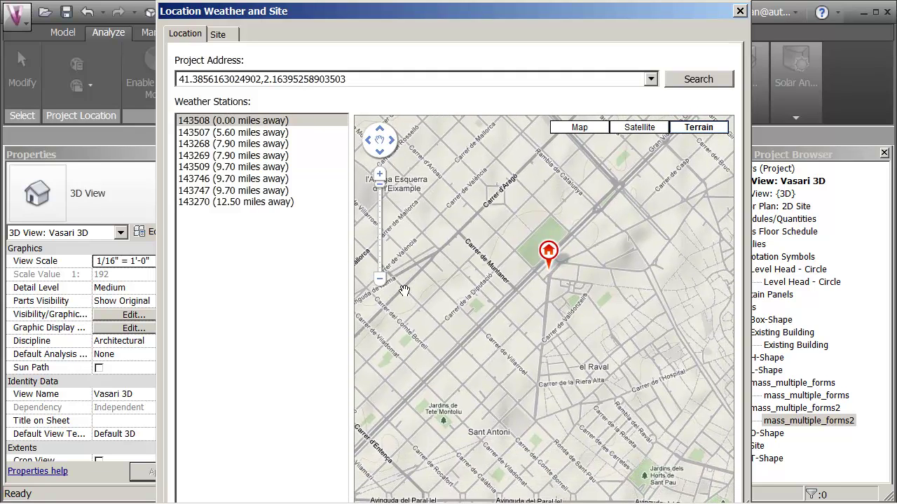
{"action": "key", "text": "Return"}
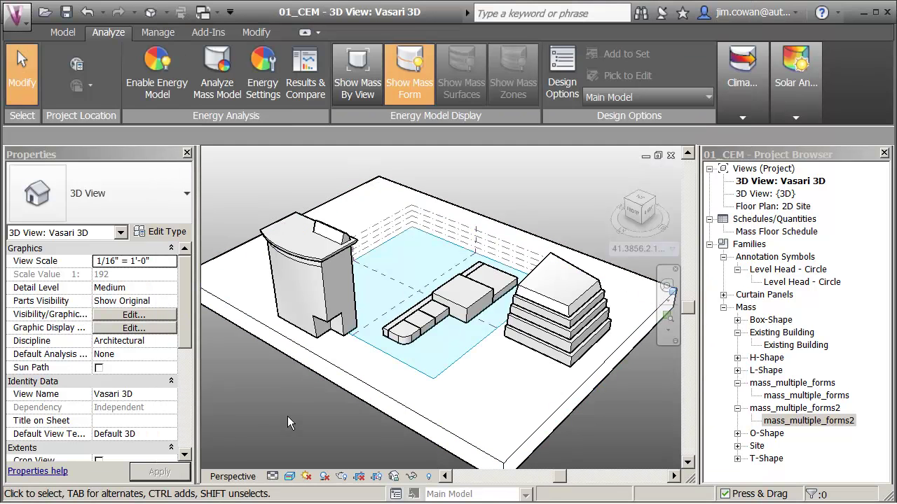
Add a mass floor at Level 1 to the low multi-part mass in the middle of the site.
{"action": "left_click", "coordinate": [476, 286]}
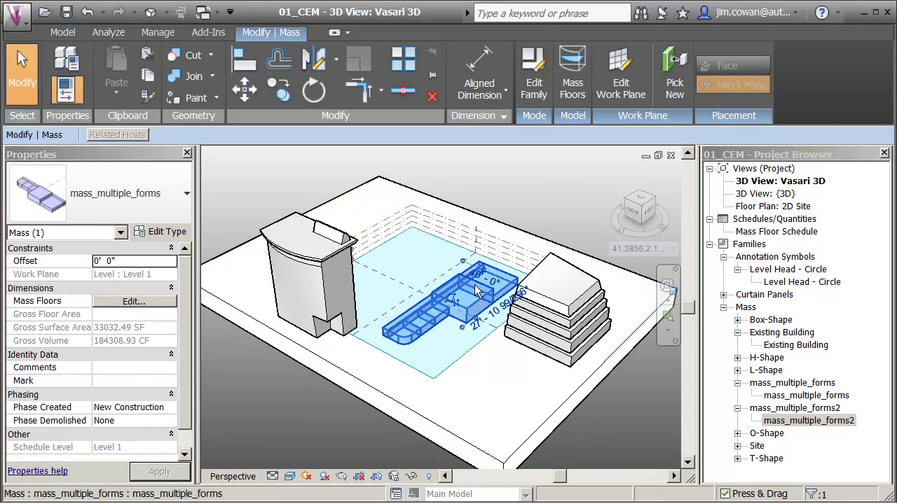
{"action": "left_click", "coordinate": [562, 86]}
{"action": "left_click", "coordinate": [341, 147]}
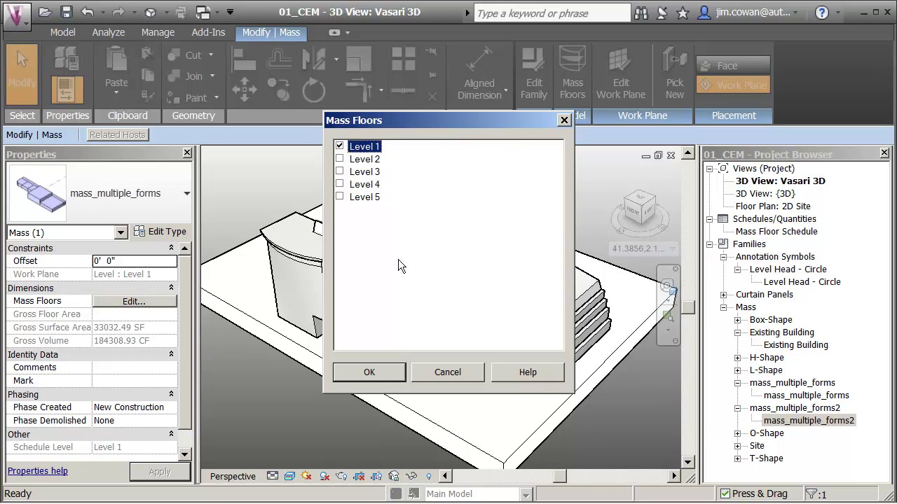
{"action": "left_click", "coordinate": [369, 372]}
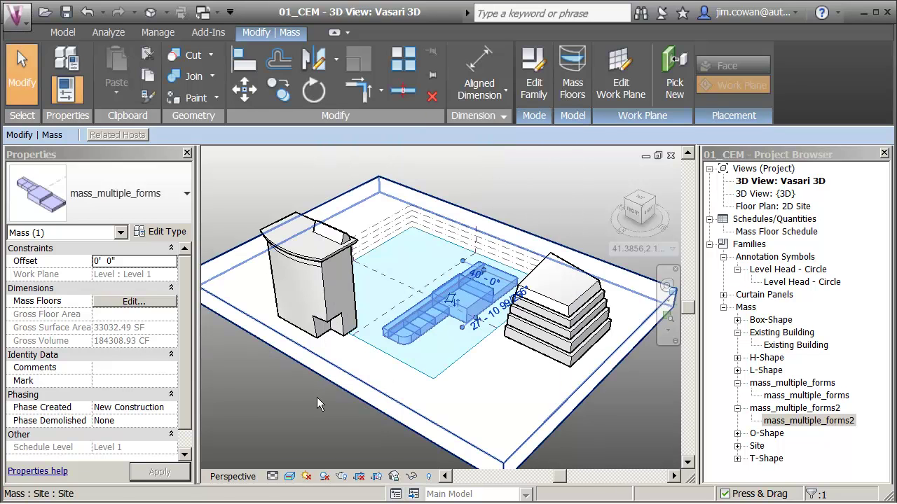
{"action": "left_click", "coordinate": [294, 402]}
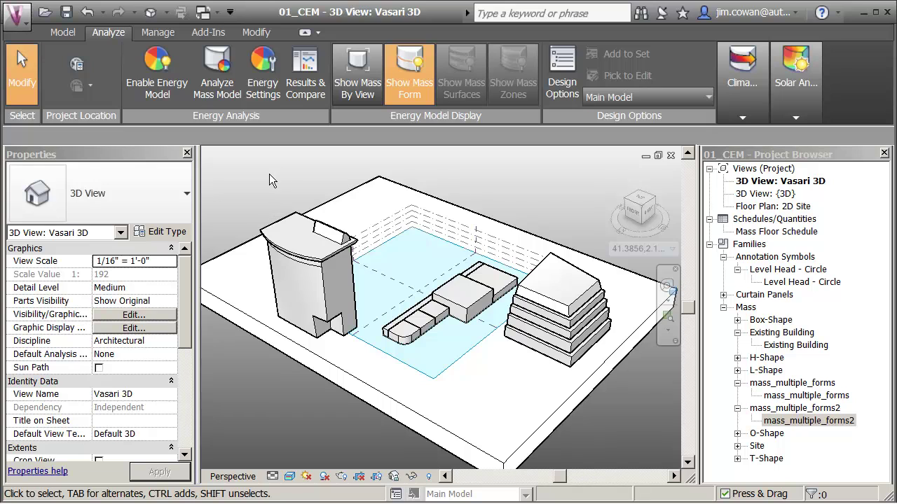
In the energy settings, set the building type to School or University, enable Create Energy Model and apply the changes.
{"action": "left_click", "coordinate": [265, 89]}
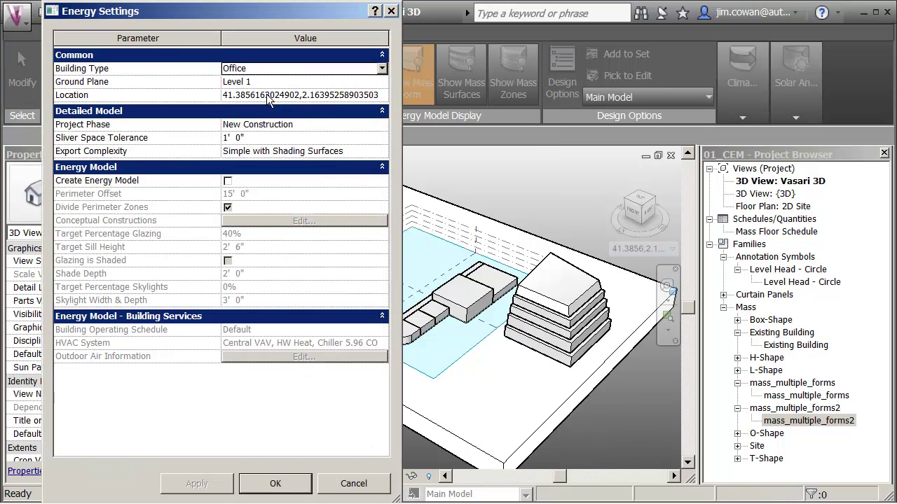
{"action": "left_click", "coordinate": [382, 69]}
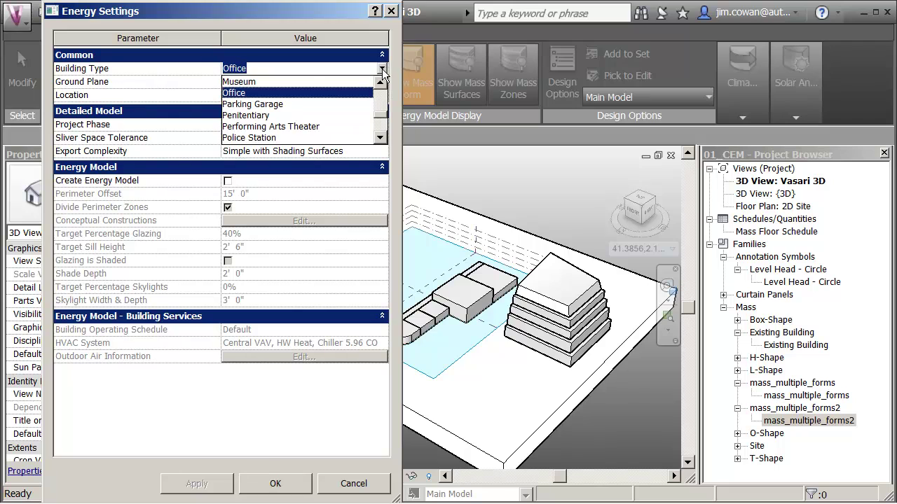
{"action": "left_click", "coordinate": [381, 136]}
{"action": "left_click", "coordinate": [381, 136]}
{"action": "left_click", "coordinate": [381, 135]}
{"action": "left_click", "coordinate": [381, 135]}
{"action": "left_click", "coordinate": [381, 135]}
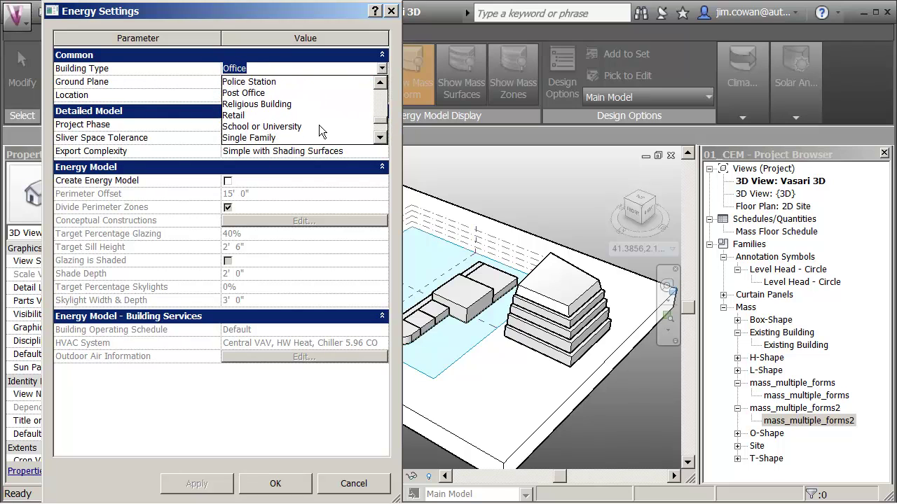
{"action": "left_click", "coordinate": [293, 126]}
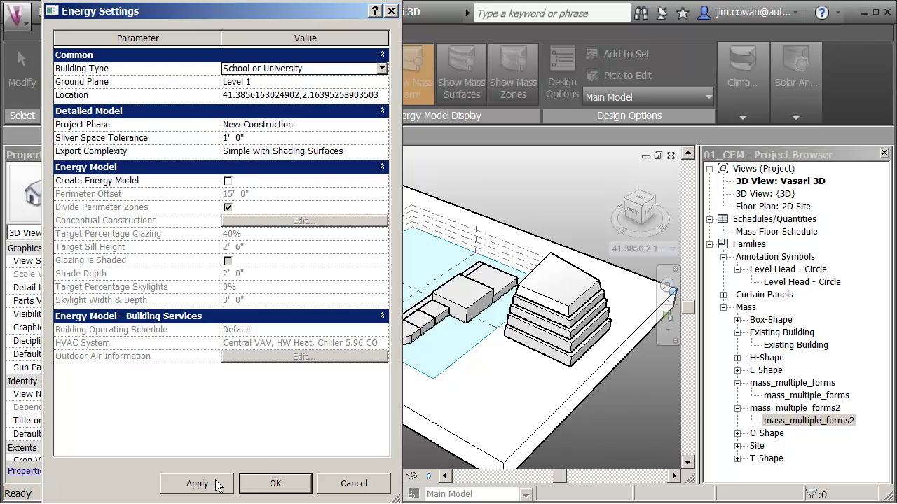
{"action": "left_click", "coordinate": [229, 182]}
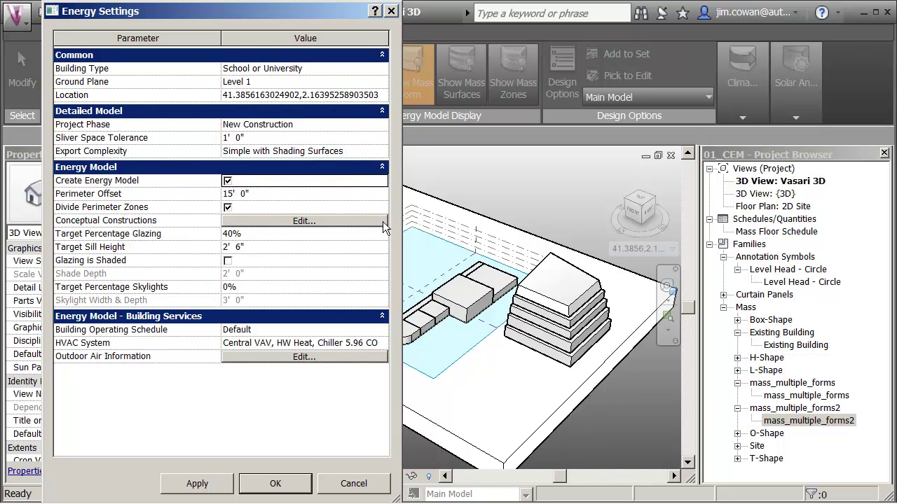
{"action": "left_click", "coordinate": [196, 488]}
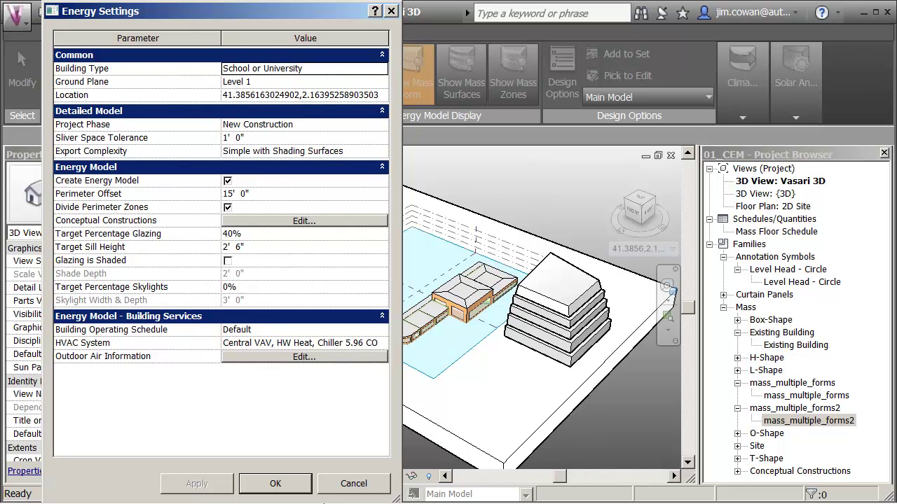
Accept the energy settings and run an energy analysis of the mass model named Barcelona.
{"action": "left_click", "coordinate": [277, 484]}
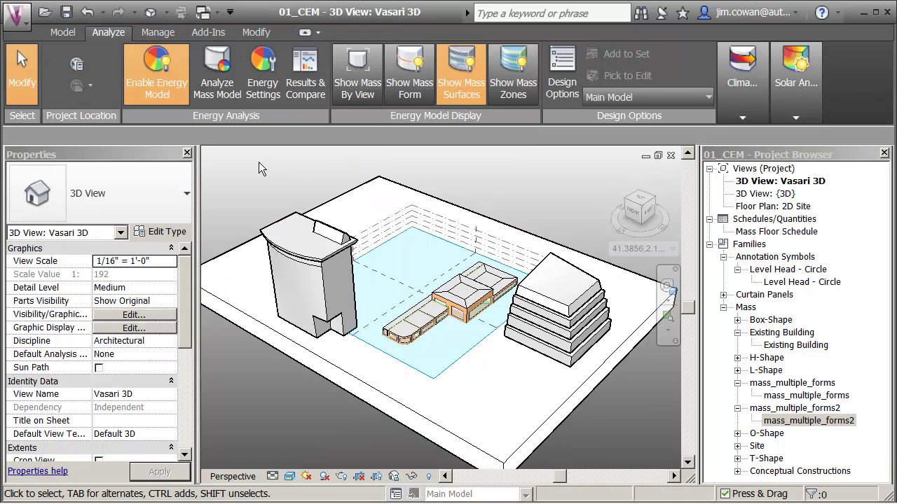
{"action": "left_click", "coordinate": [217, 81]}
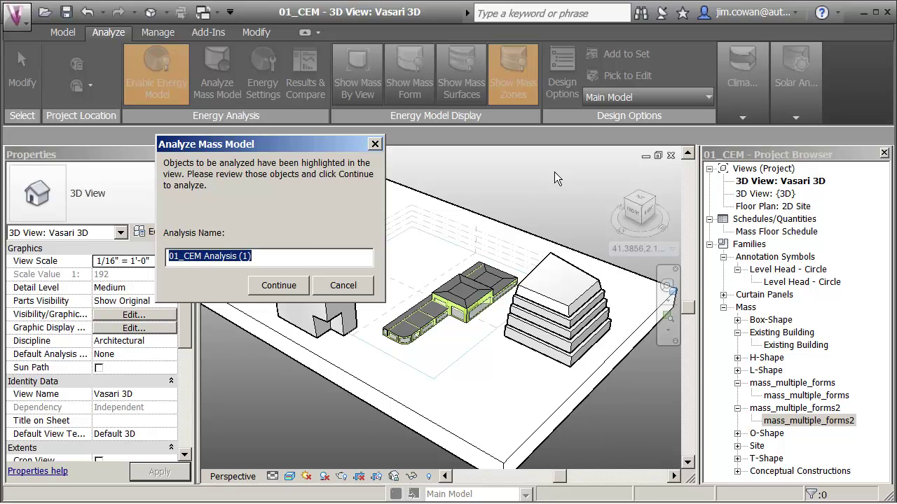
{"action": "type", "text": "Barcelo"}
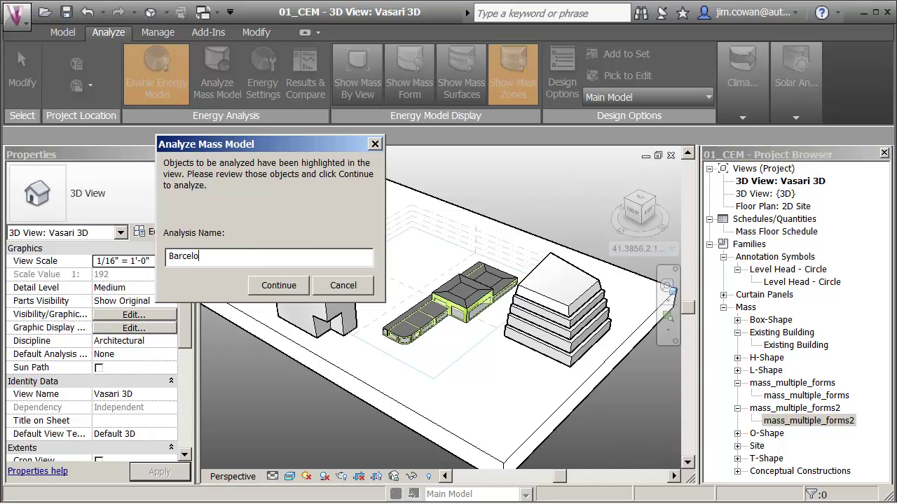
{"action": "type", "text": "na"}
{"action": "left_click", "coordinate": [284, 288]}
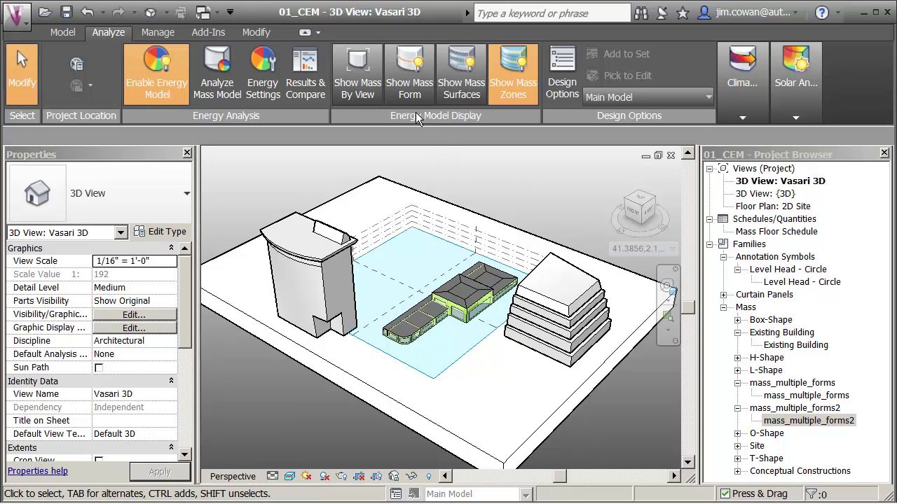
Switch the display to mass forms and set the project address to Las Vegas, NV, USA.
{"action": "left_click", "coordinate": [408, 87]}
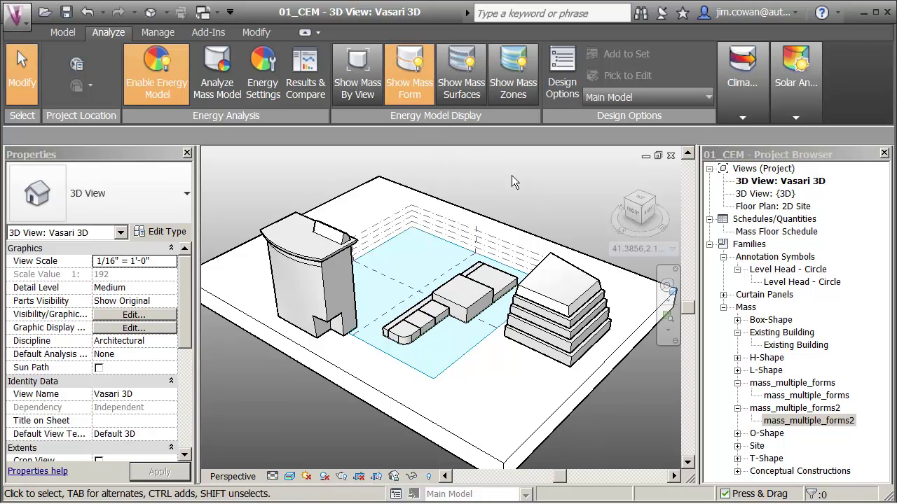
{"action": "left_click", "coordinate": [634, 248]}
{"action": "left_click", "coordinate": [635, 267]}
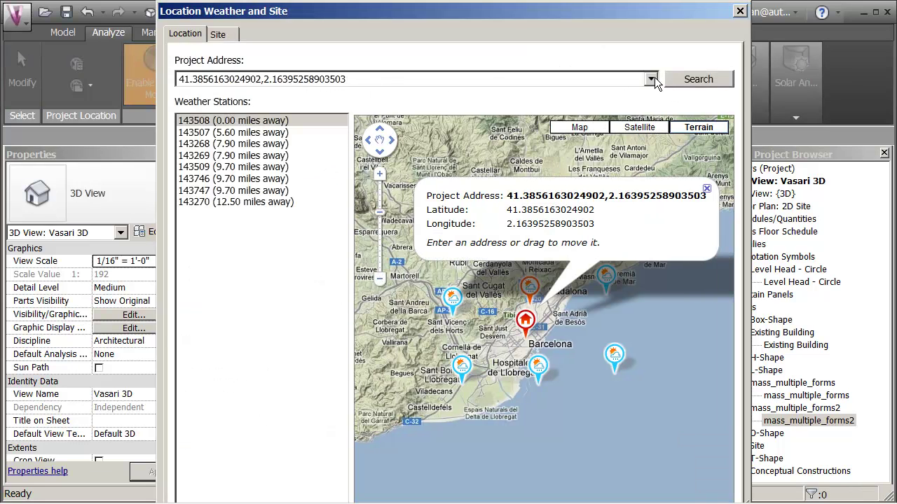
{"action": "left_click", "coordinate": [650, 79]}
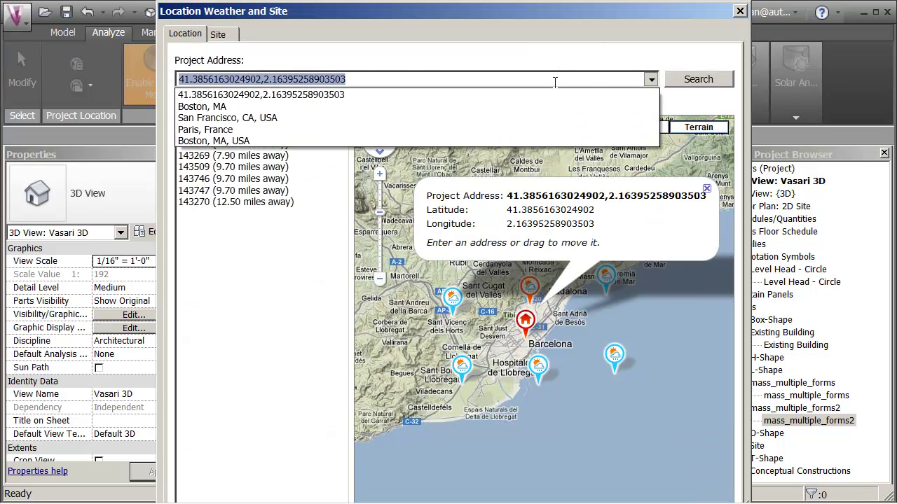
{"action": "left_click", "coordinate": [363, 82]}
{"action": "key", "text": "BackSpace"}
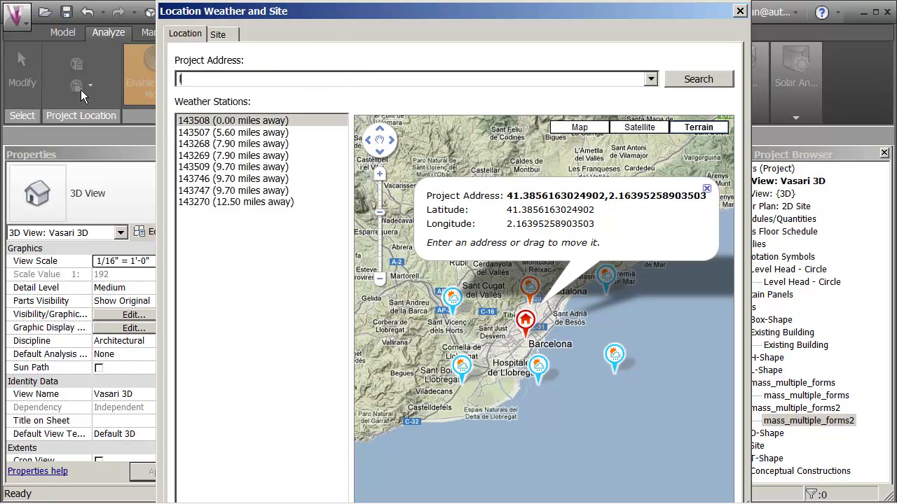
{"action": "type", "text": "las vegas"}
{"action": "key", "text": "Return"}
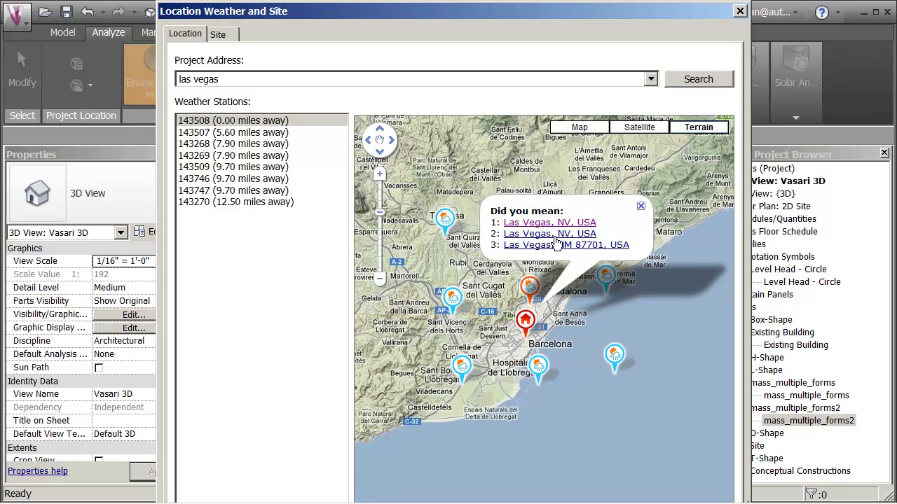
{"action": "left_click", "coordinate": [538, 224]}
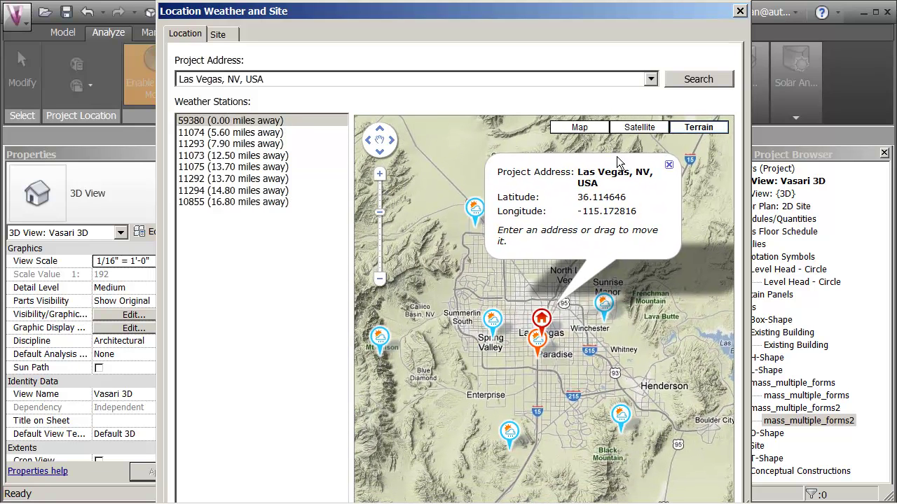
Move the project marker to the area northeast of McCarran airport, at about 36.1076, -115.1268.
{"action": "left_click", "coordinate": [379, 173]}
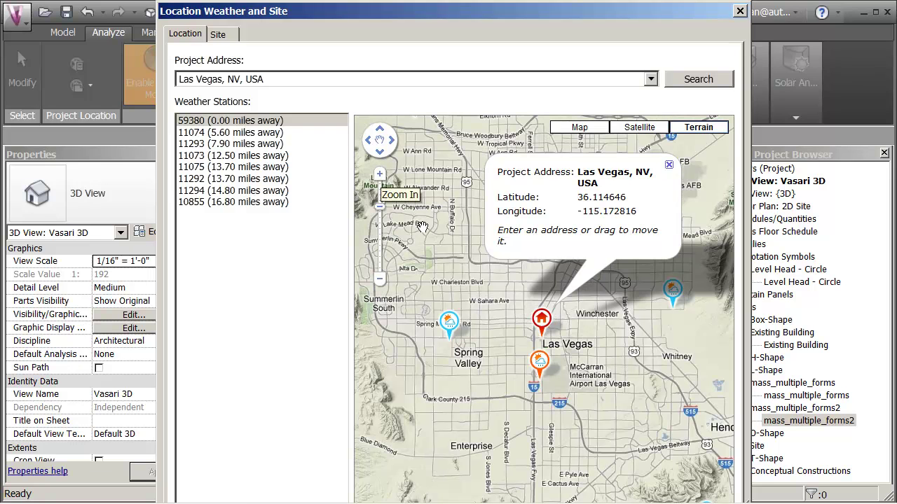
{"action": "mouse_move", "coordinate": [538, 346]}
{"action": "left_mouse_down"}
{"action": "mouse_move", "coordinate": [514, 260]}
{"action": "mouse_move", "coordinate": [536, 233]}
{"action": "mouse_move", "coordinate": [571, 264]}
{"action": "left_mouse_up"}
{"action": "left_click", "coordinate": [516, 238]}
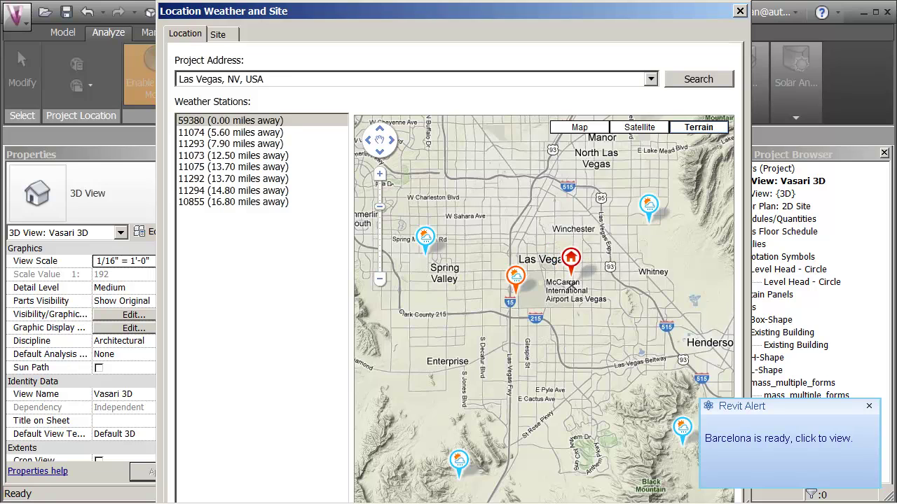
{"action": "left_click", "coordinate": [641, 128]}
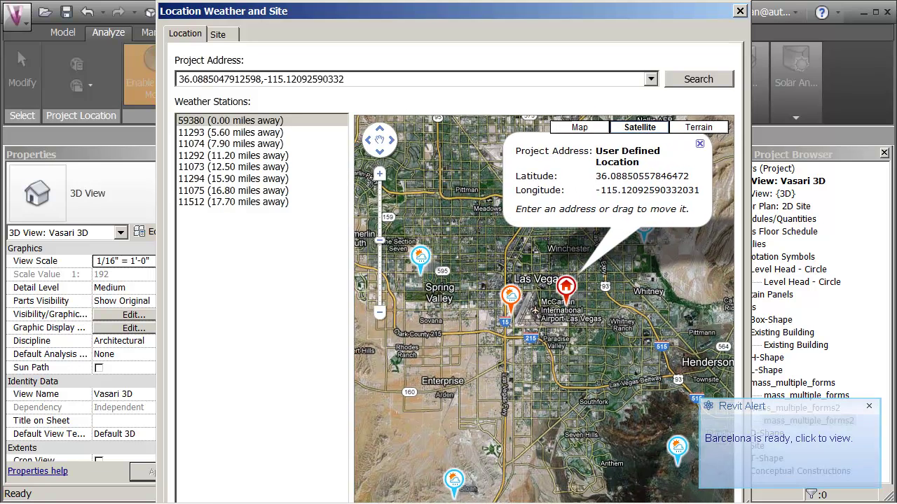
{"action": "left_click_drag", "start_coordinate": [560, 263], "coordinate": [583, 302]}
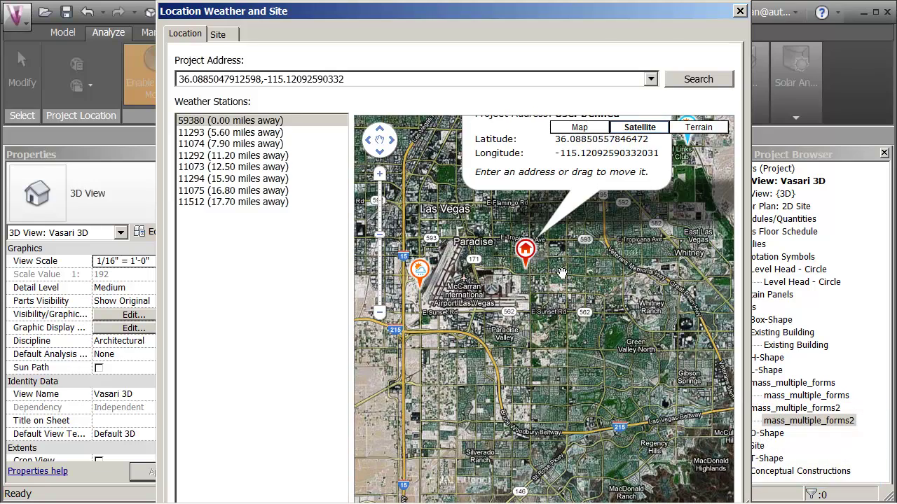
{"action": "left_click_drag", "start_coordinate": [562, 271], "coordinate": [504, 198]}
{"action": "mouse_move", "coordinate": [648, 138]}
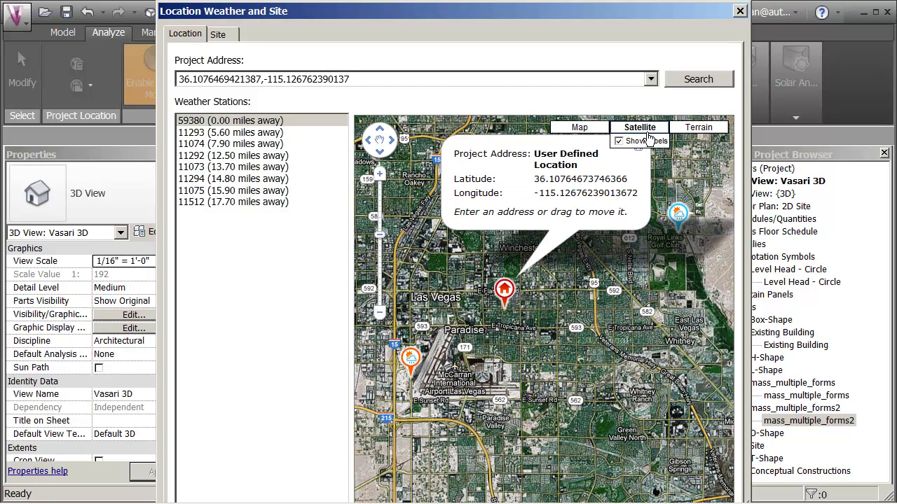
{"action": "left_click", "coordinate": [699, 127]}
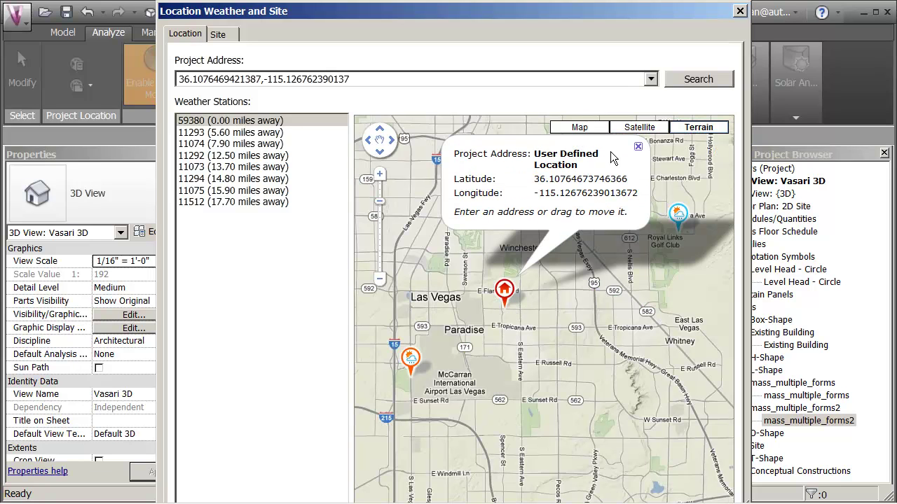
On satellite imagery, move the project marker to the parking lot south of the Las Vegas Clark County Library, at about 36.1125, -115.1348.
{"action": "left_click", "coordinate": [640, 127]}
{"action": "scroll", "coordinate": [504, 309], "scroll_direction": "up", "scroll_amount": 1}
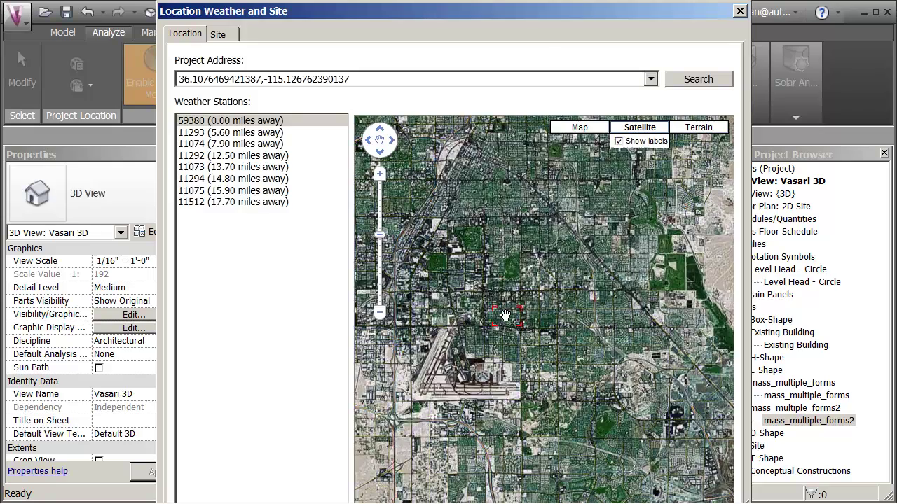
{"action": "scroll", "coordinate": [505, 309], "scroll_direction": "up", "scroll_amount": 2}
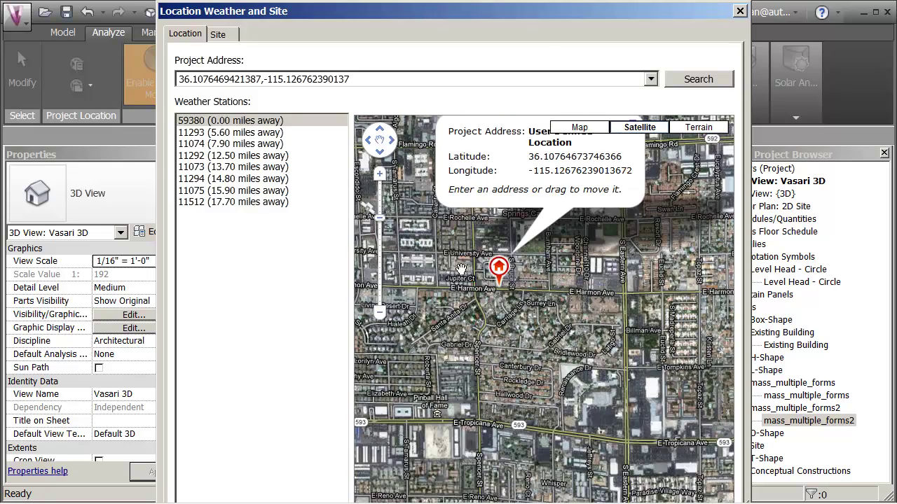
{"action": "scroll", "coordinate": [459, 265], "scroll_direction": "up", "scroll_amount": 1}
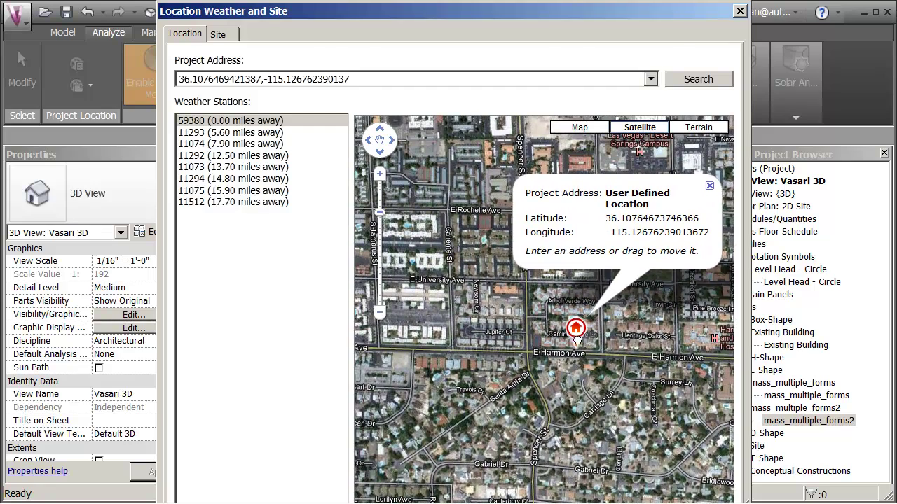
{"action": "mouse_move", "coordinate": [577, 336]}
{"action": "left_mouse_down"}
{"action": "mouse_move", "coordinate": [563, 261]}
{"action": "mouse_move", "coordinate": [572, 243]}
{"action": "left_mouse_up"}
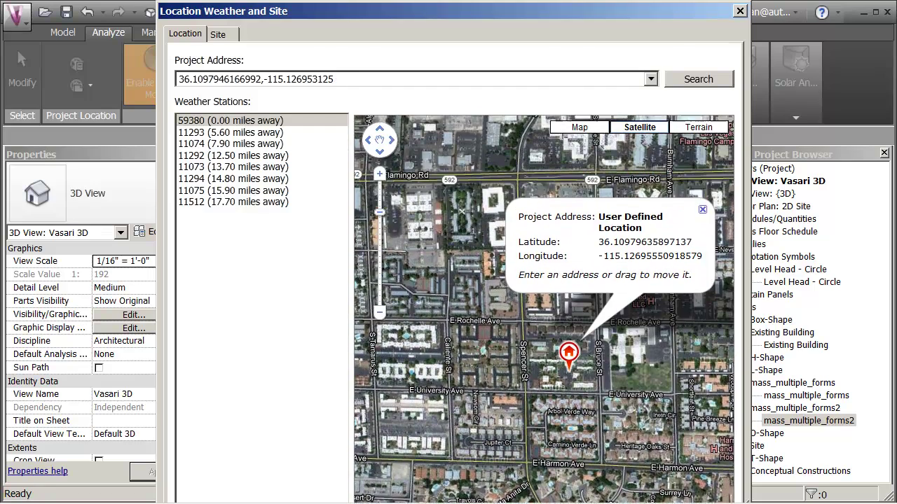
{"action": "left_click_drag", "start_coordinate": [490, 326], "coordinate": [480, 363]}
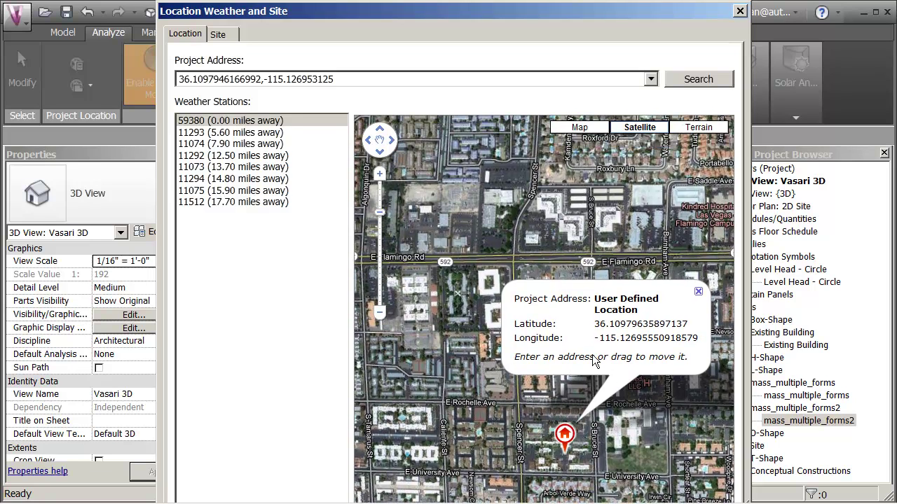
{"action": "mouse_move", "coordinate": [565, 437]}
{"action": "left_mouse_down"}
{"action": "mouse_move", "coordinate": [566, 385]}
{"action": "mouse_move", "coordinate": [499, 339]}
{"action": "mouse_move", "coordinate": [539, 313]}
{"action": "mouse_move", "coordinate": [580, 303]}
{"action": "mouse_move", "coordinate": [606, 265]}
{"action": "mouse_move", "coordinate": [568, 243]}
{"action": "mouse_move", "coordinate": [521, 248]}
{"action": "mouse_move", "coordinate": [502, 266]}
{"action": "mouse_move", "coordinate": [532, 280]}
{"action": "mouse_move", "coordinate": [539, 261]}
{"action": "mouse_move", "coordinate": [511, 266]}
{"action": "left_mouse_up"}
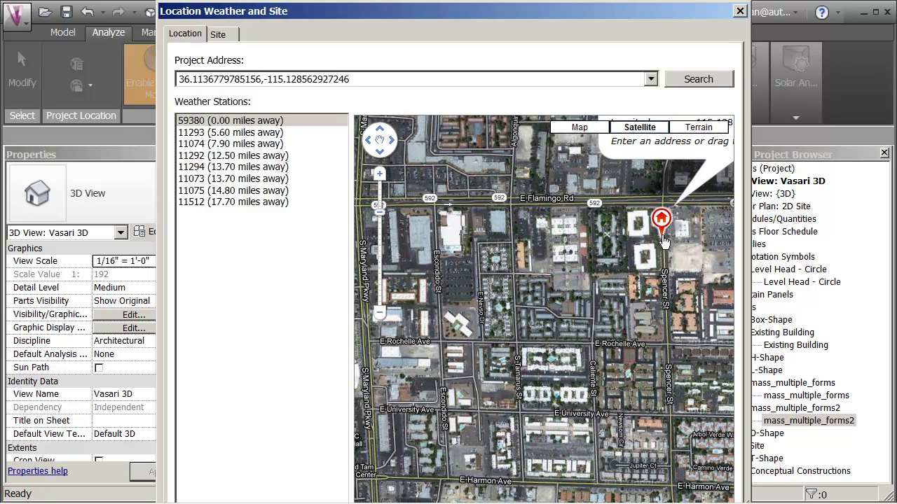
{"action": "mouse_move", "coordinate": [664, 241]}
{"action": "left_mouse_down"}
{"action": "mouse_move", "coordinate": [523, 249]}
{"action": "mouse_move", "coordinate": [437, 239]}
{"action": "mouse_move", "coordinate": [421, 249]}
{"action": "mouse_move", "coordinate": [467, 266]}
{"action": "mouse_move", "coordinate": [458, 283]}
{"action": "left_mouse_up"}
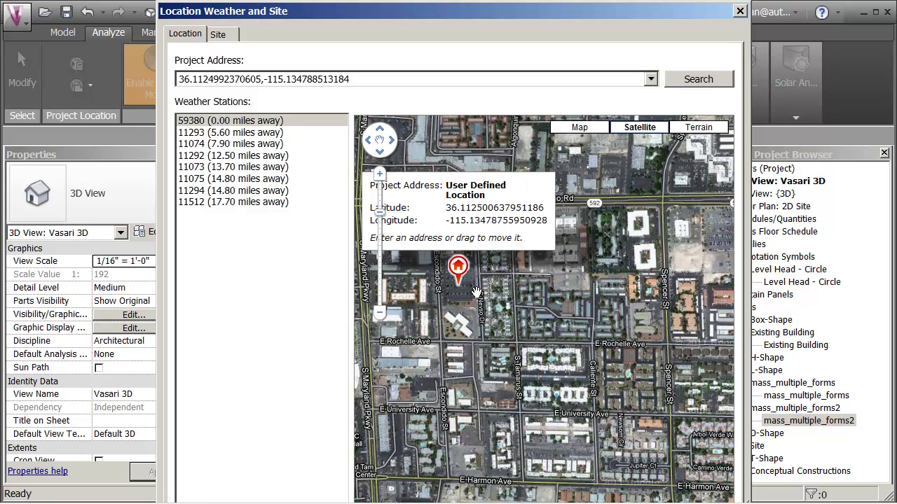
Check the blocks around the parking lot marker up close and accept the new project location.
{"action": "left_click", "coordinate": [502, 316]}
{"action": "double_click", "coordinate": [497, 306]}
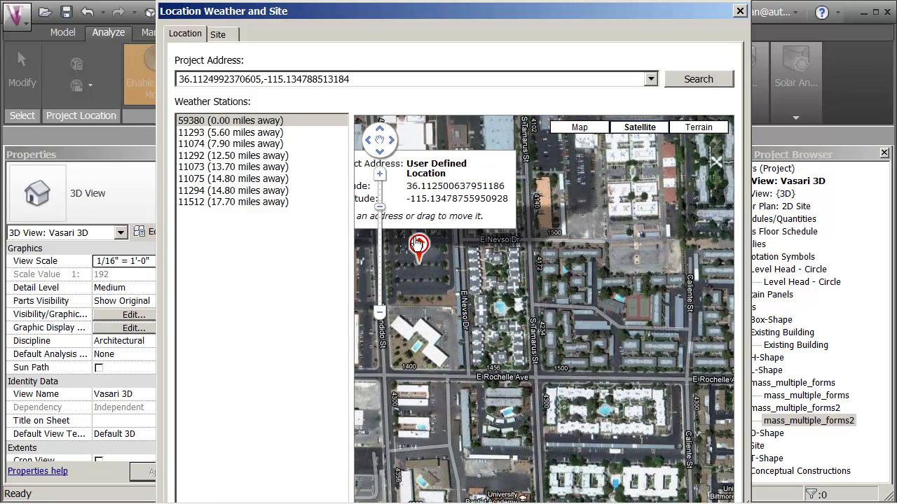
{"action": "mouse_move", "coordinate": [415, 254]}
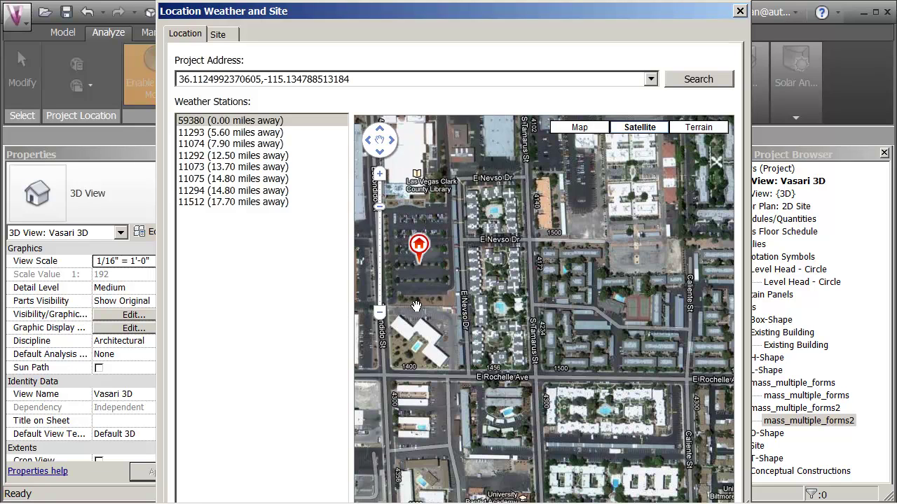
{"action": "left_click_drag", "start_coordinate": [414, 281], "coordinate": [510, 291]}
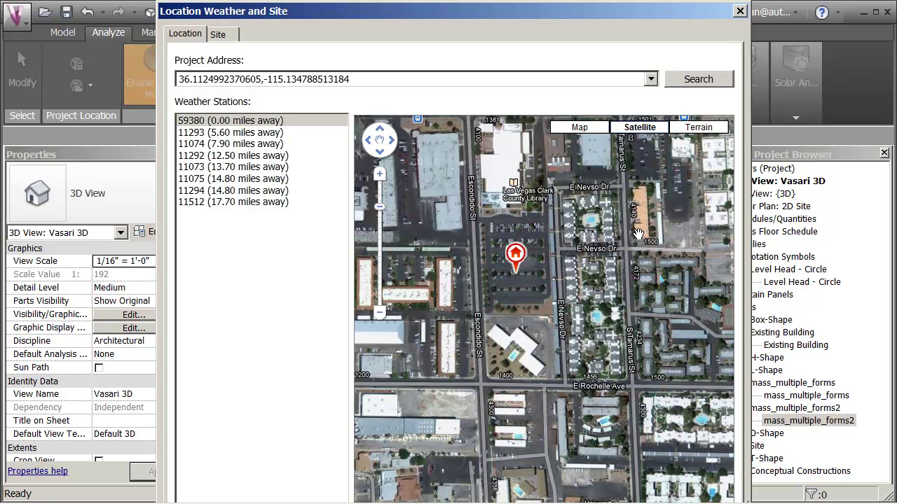
{"action": "key", "text": "Return"}
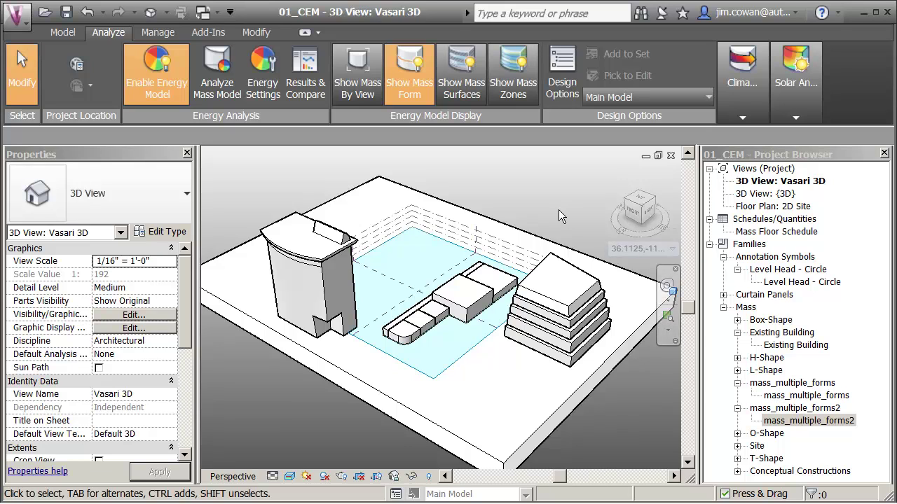
Check the project location and nearby weather stations from the sun settings, and close the dialogs.
{"action": "left_click", "coordinate": [307, 476]}
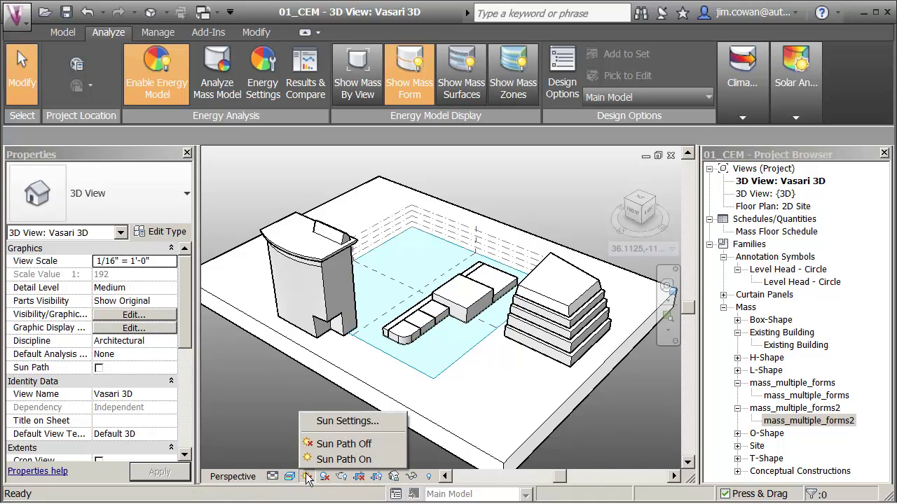
{"action": "left_click", "coordinate": [338, 421]}
{"action": "left_click", "coordinate": [669, 145]}
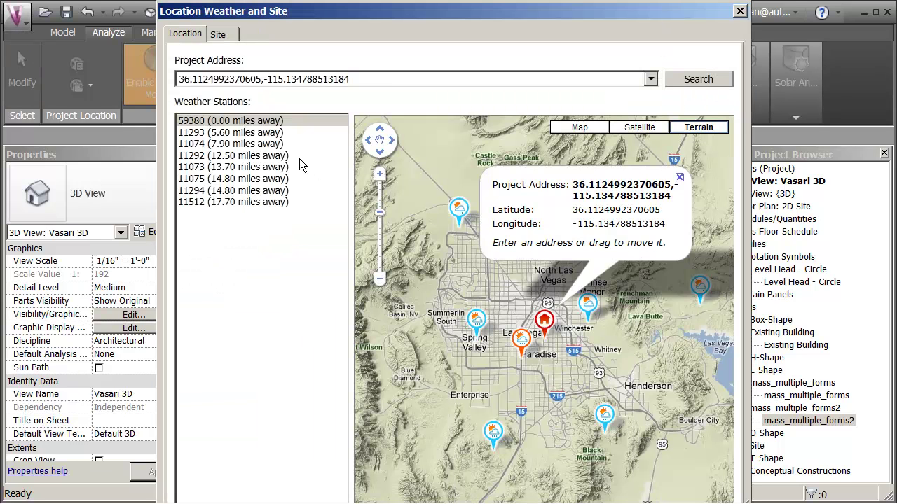
{"action": "left_click", "coordinate": [677, 175]}
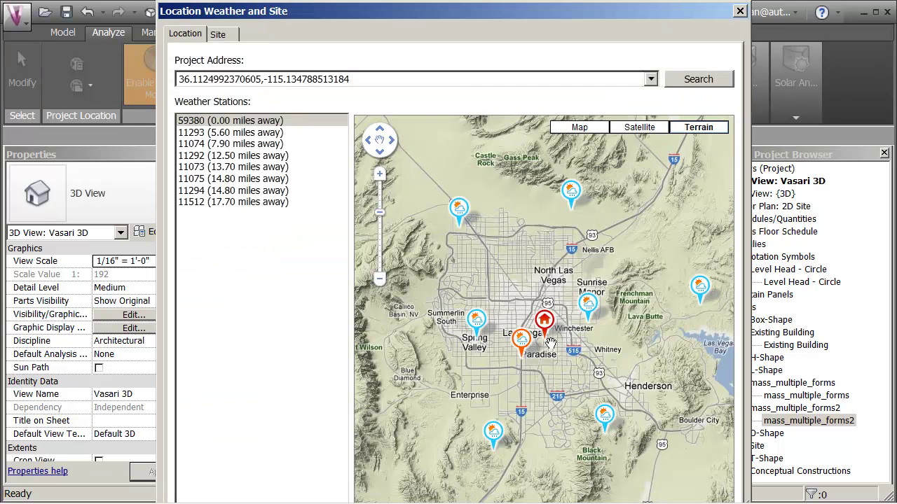
{"action": "left_click", "coordinate": [741, 12]}
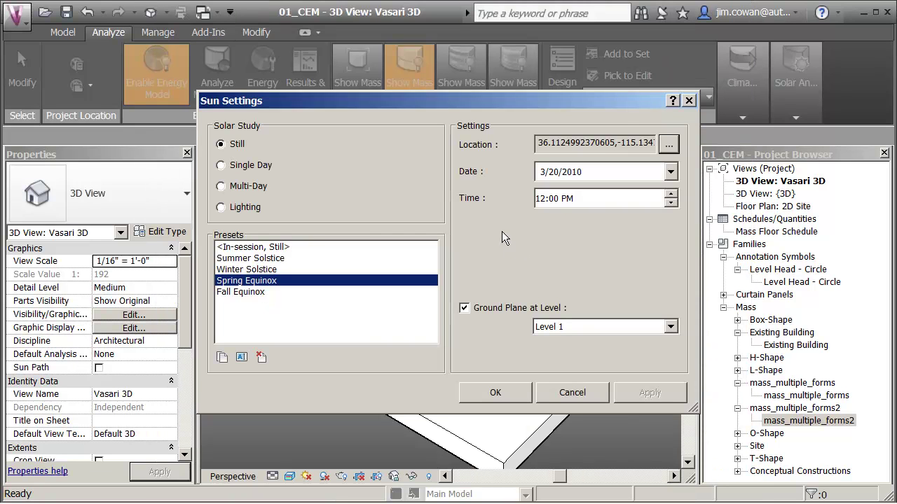
{"action": "left_click", "coordinate": [495, 392]}
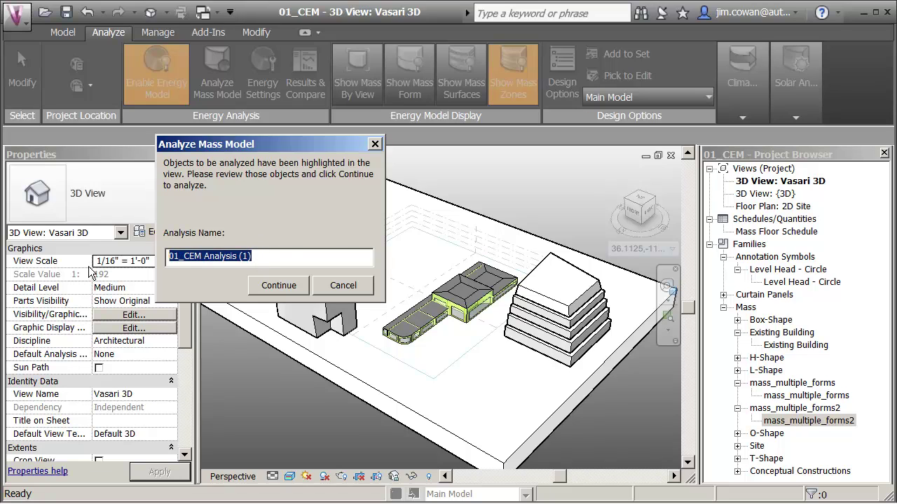
Run a mass model analysis named las vegas and widen the analysis list in the Results and Compare window.
{"action": "type", "text": "las vegas"}
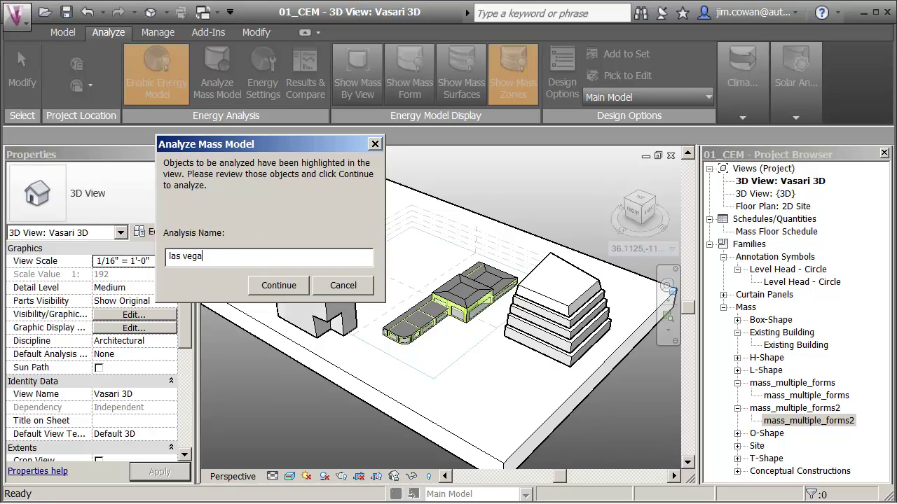
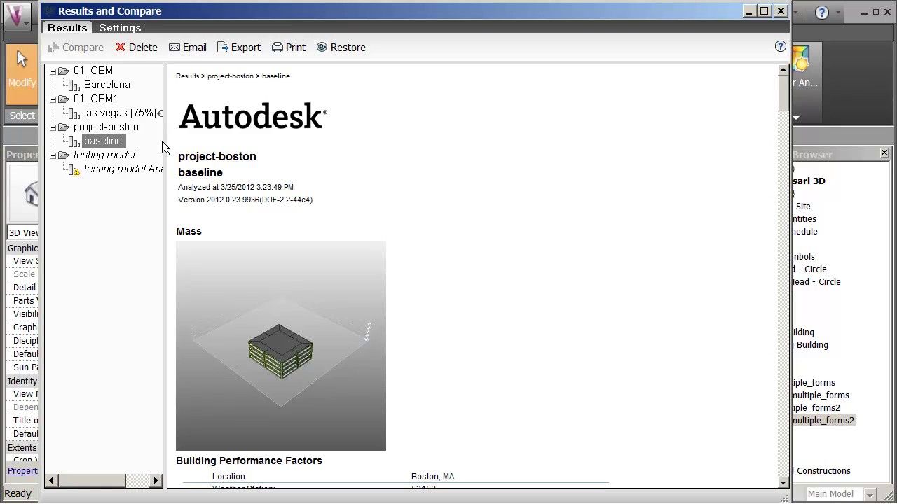
{"action": "left_click_drag", "start_coordinate": [165, 140], "coordinate": [287, 150]}
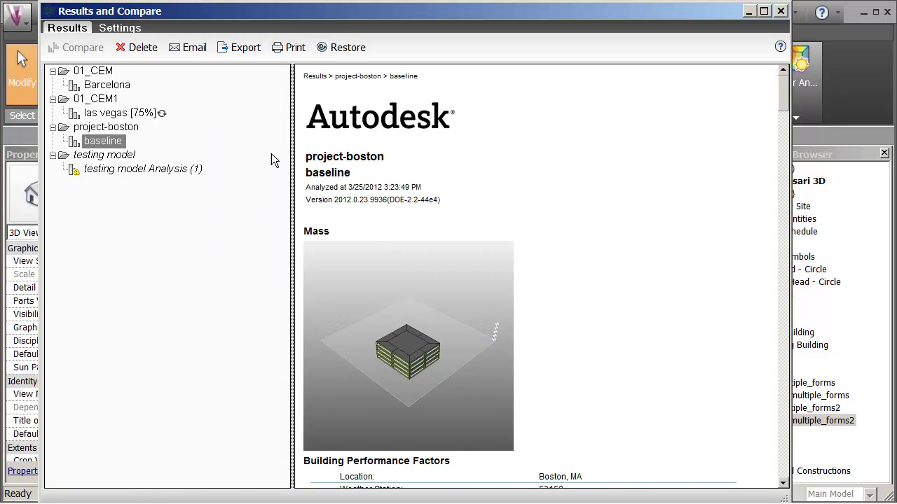
View the individual energy analysis reports for Barcelona and las vegas.
{"action": "left_click", "coordinate": [103, 87]}
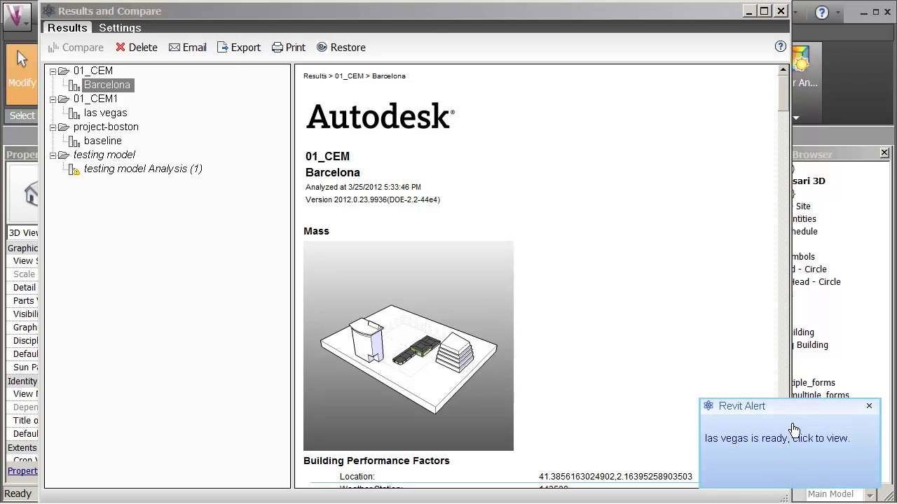
{"action": "left_click", "coordinate": [775, 438]}
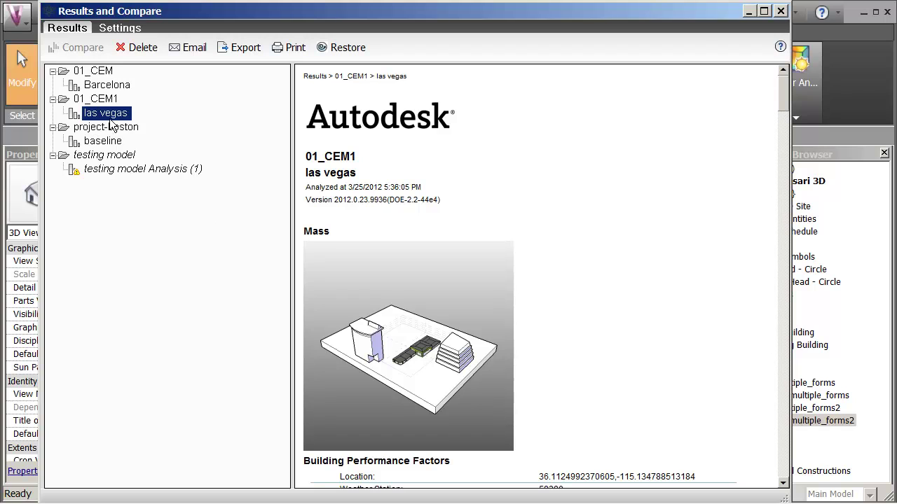
{"action": "left_click", "coordinate": [117, 87]}
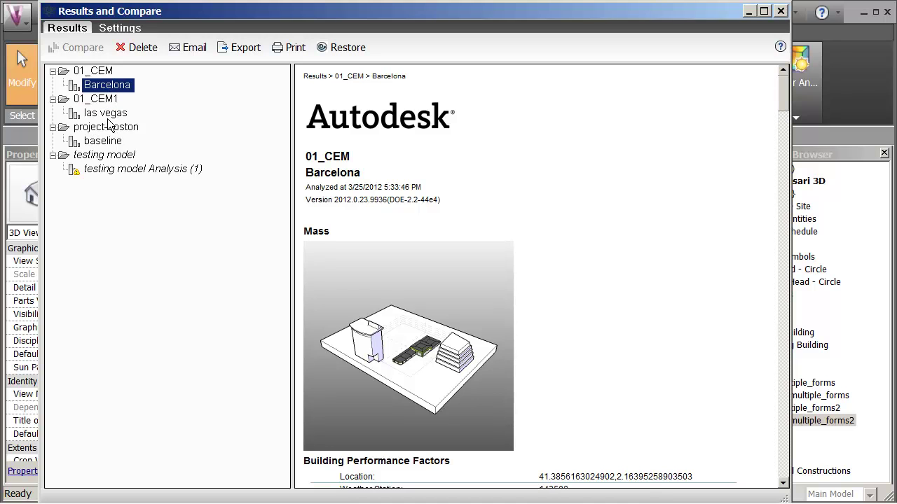
Generate an energy analysis compare report from the Barcelona and las vegas results.
{"action": "double_click", "coordinate": [103, 116]}
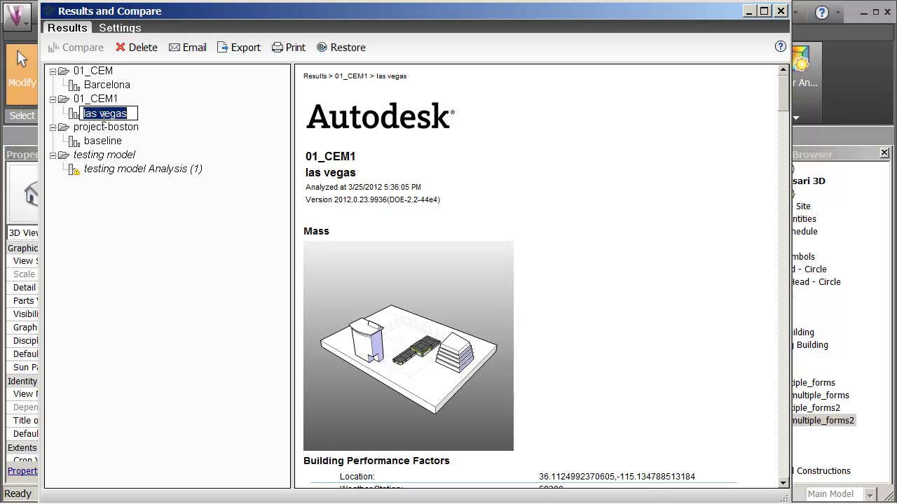
{"action": "left_click", "coordinate": [110, 86], "text": "ctrl"}
{"action": "left_click", "coordinate": [80, 47]}
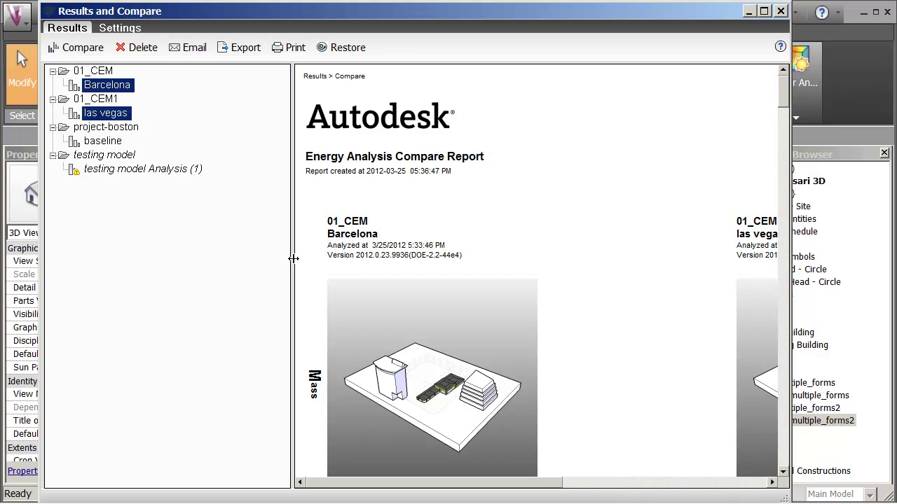
Narrow the analysis list and widen the Results and Compare window to show both locations' building performance factors side by side.
{"action": "left_click_drag", "start_coordinate": [294, 256], "coordinate": [180, 250]}
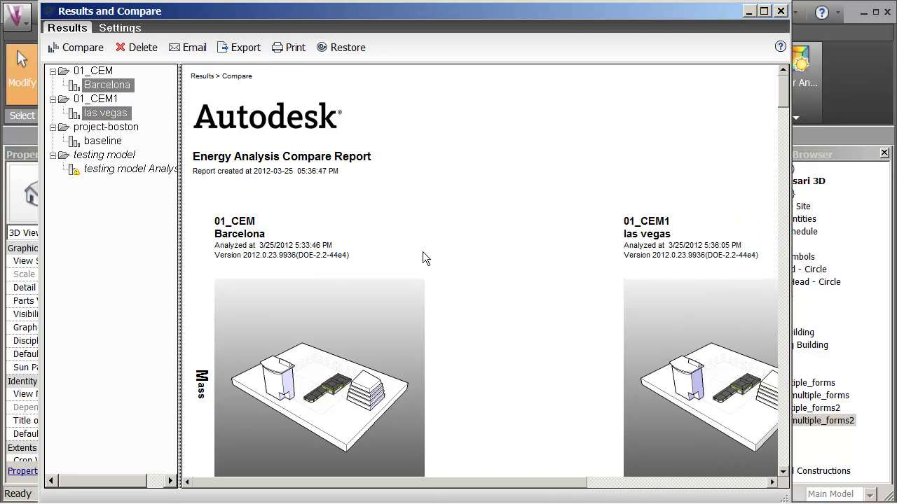
{"action": "left_click_drag", "start_coordinate": [786, 105], "coordinate": [789, 134]}
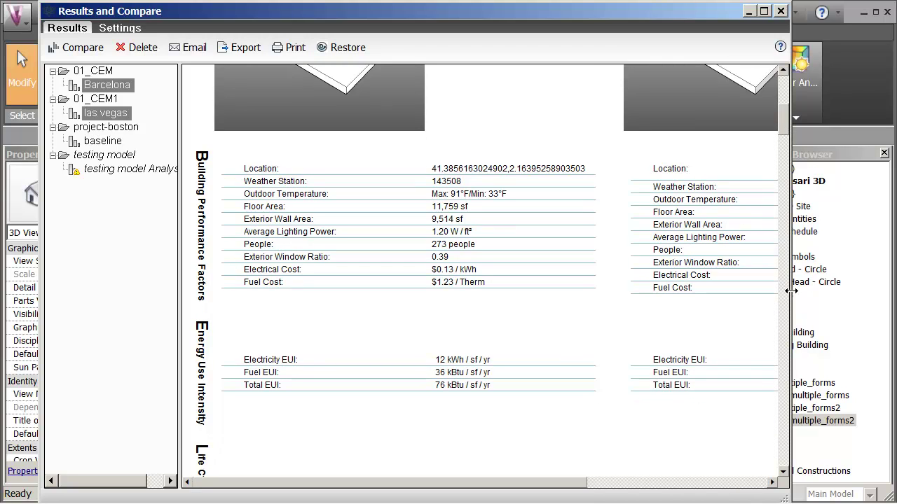
{"action": "left_click_drag", "start_coordinate": [791, 290], "coordinate": [870, 289]}
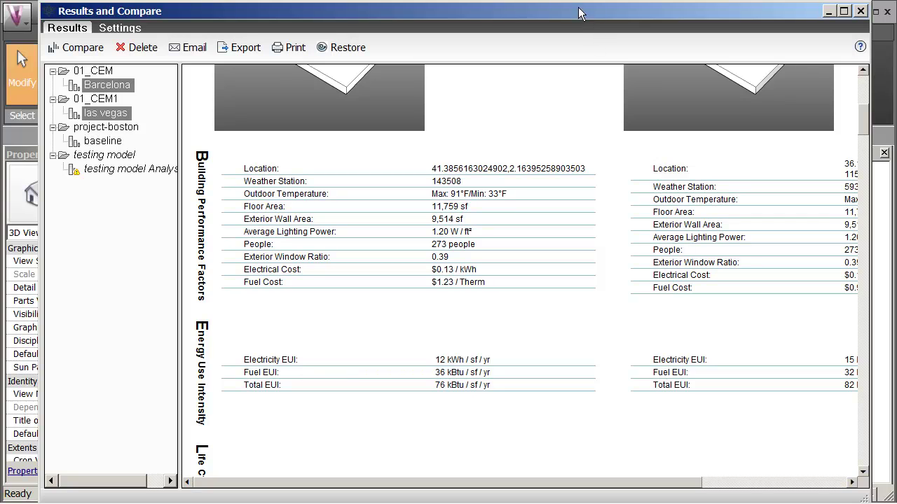
{"action": "left_click_drag", "start_coordinate": [579, 12], "coordinate": [516, 13]}
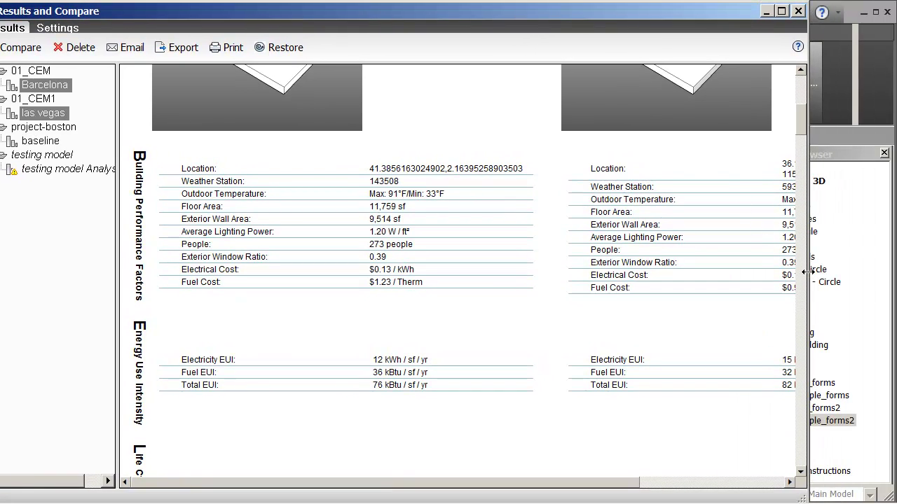
{"action": "left_click_drag", "start_coordinate": [807, 271], "coordinate": [870, 292]}
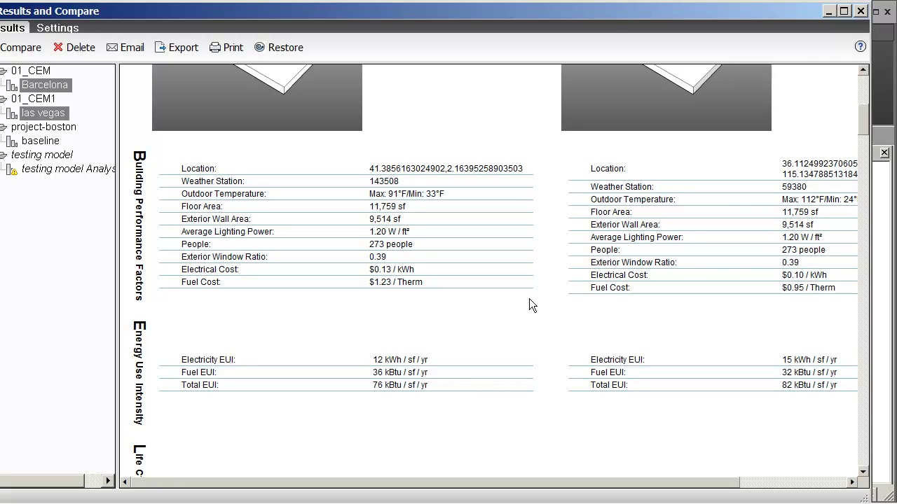
Review the energy use, life cycle cost and renewable potential sections for both locations in the compare report, and close the results window.
{"action": "left_click", "coordinate": [860, 230]}
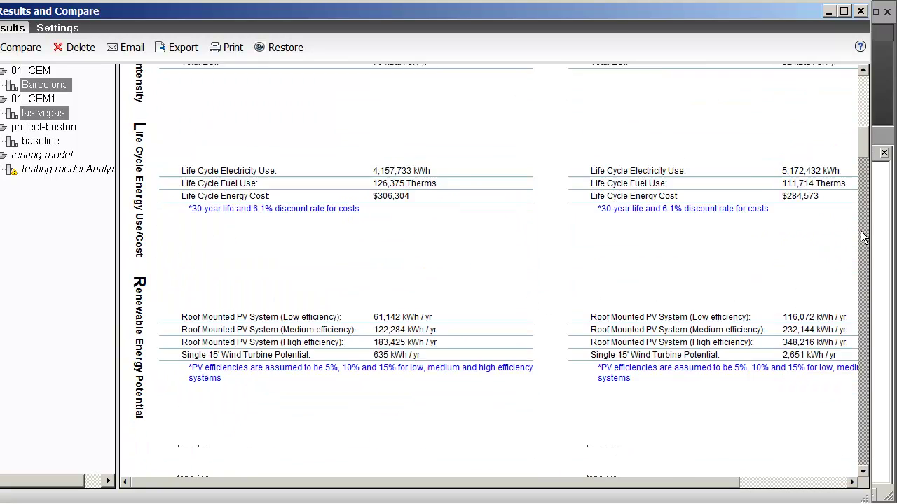
{"action": "left_click", "coordinate": [863, 242]}
{"action": "left_click", "coordinate": [866, 200]}
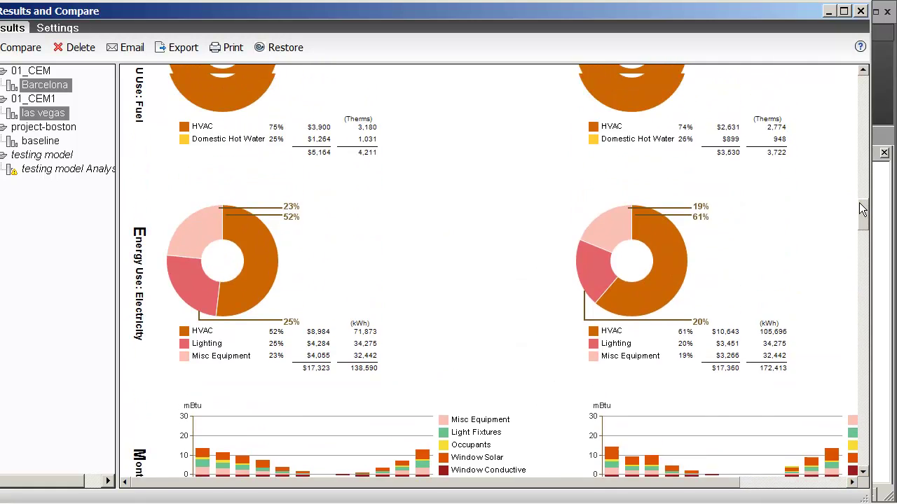
{"action": "left_click", "coordinate": [866, 178]}
{"action": "left_click", "coordinate": [866, 175]}
{"action": "left_click", "coordinate": [865, 155]}
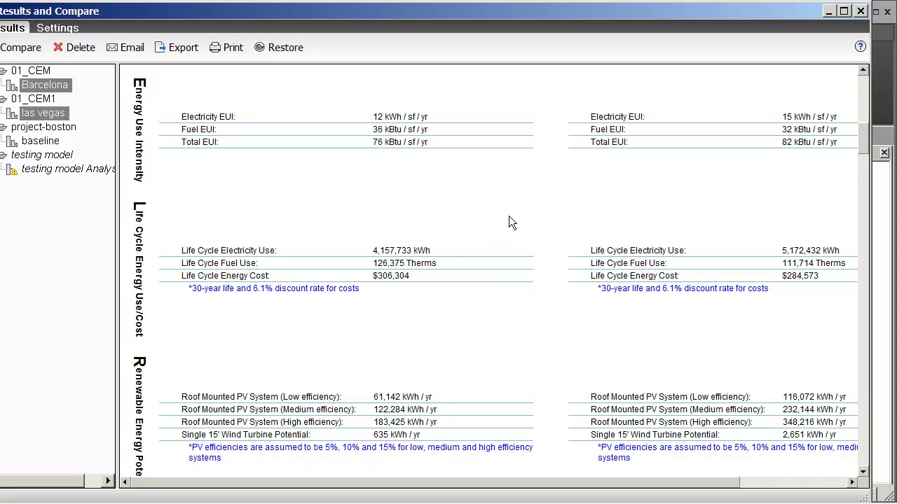
{"action": "mouse_move", "coordinate": [865, 148]}
{"action": "left_mouse_down"}
{"action": "mouse_move", "coordinate": [857, 102]}
{"action": "mouse_move", "coordinate": [856, 134]}
{"action": "left_mouse_up"}
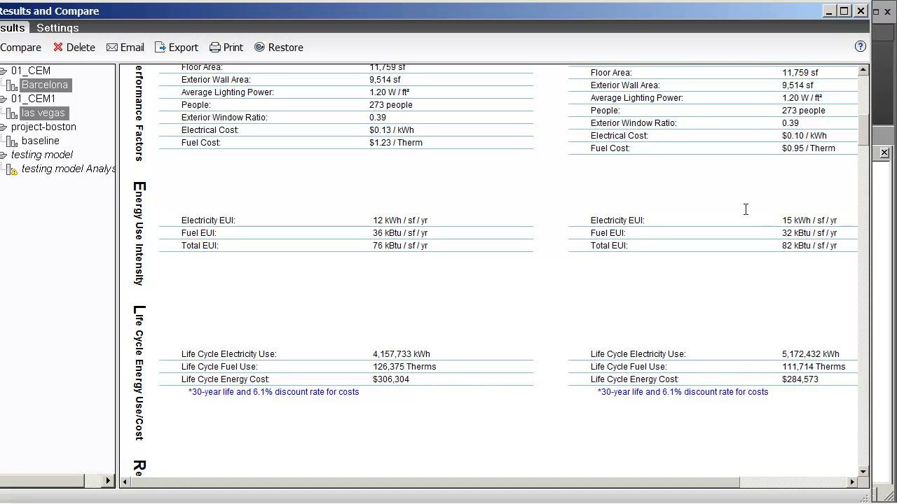
{"action": "left_click", "coordinate": [861, 11]}
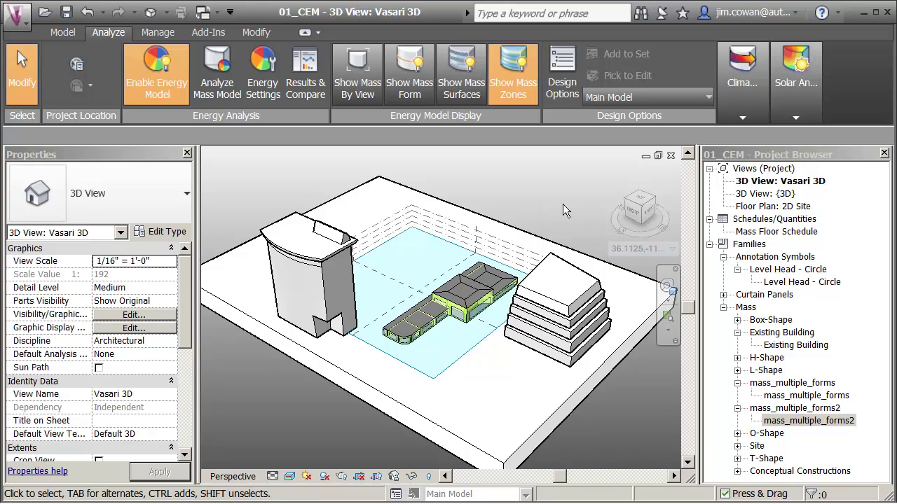
Open the location settings from the 3D view and set the project address to San Francisco, CA, USA.
{"action": "left_click", "coordinate": [626, 248]}
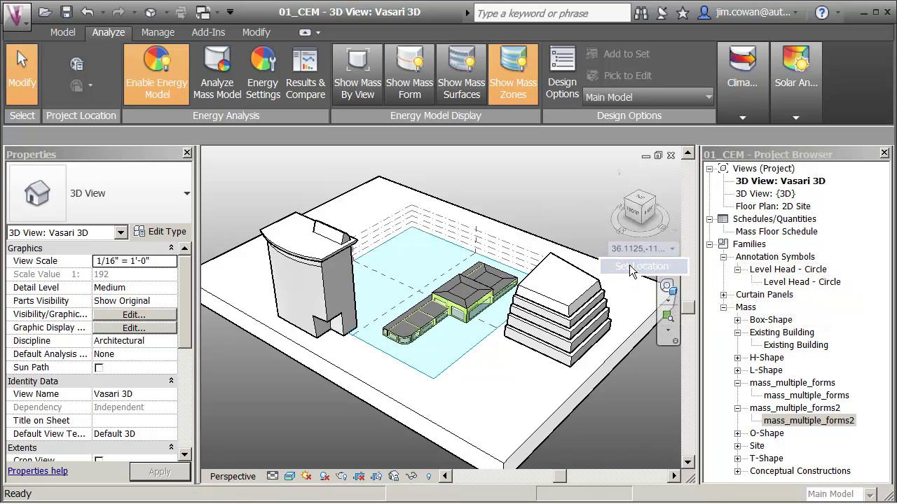
{"action": "left_click", "coordinate": [634, 267]}
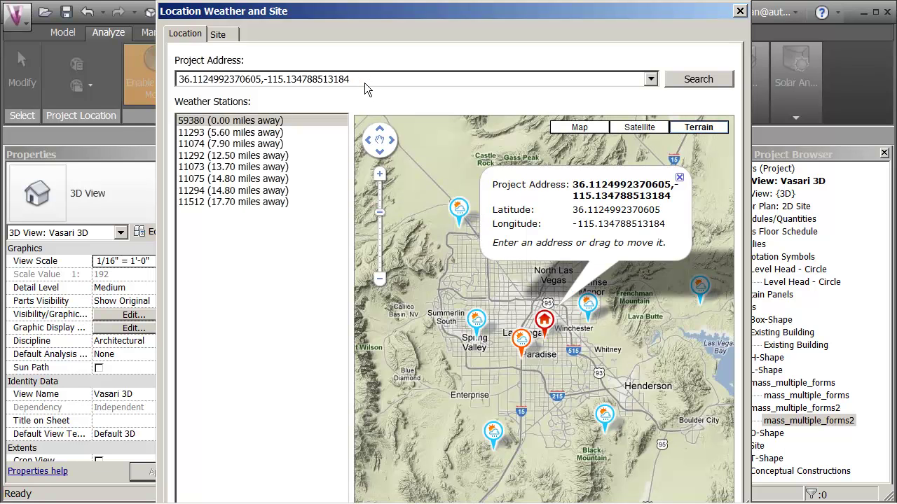
{"action": "left_click", "coordinate": [364, 82]}
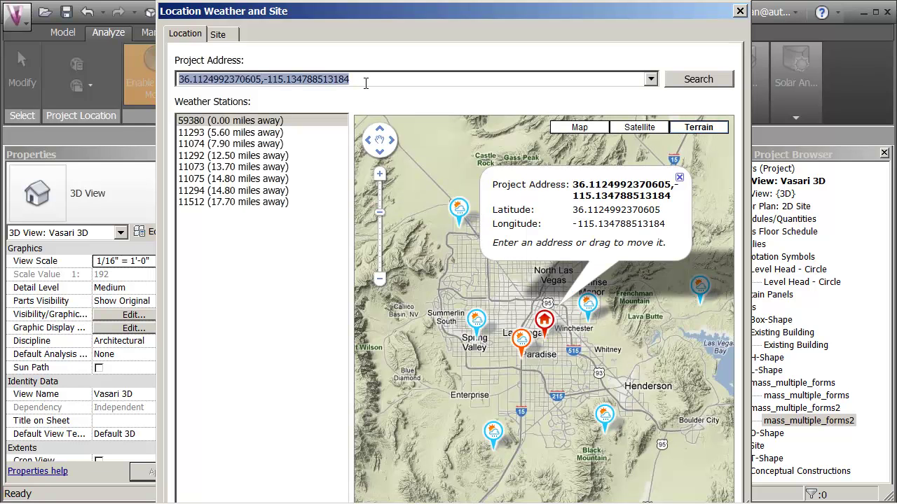
{"action": "type", "text": "San F"}
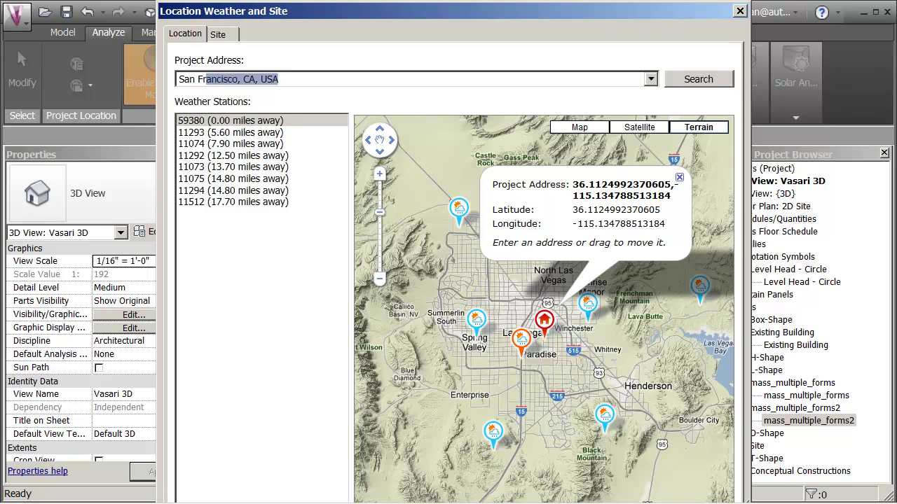
{"action": "type", "text": "rancisco"}
{"action": "key", "text": "Return"}
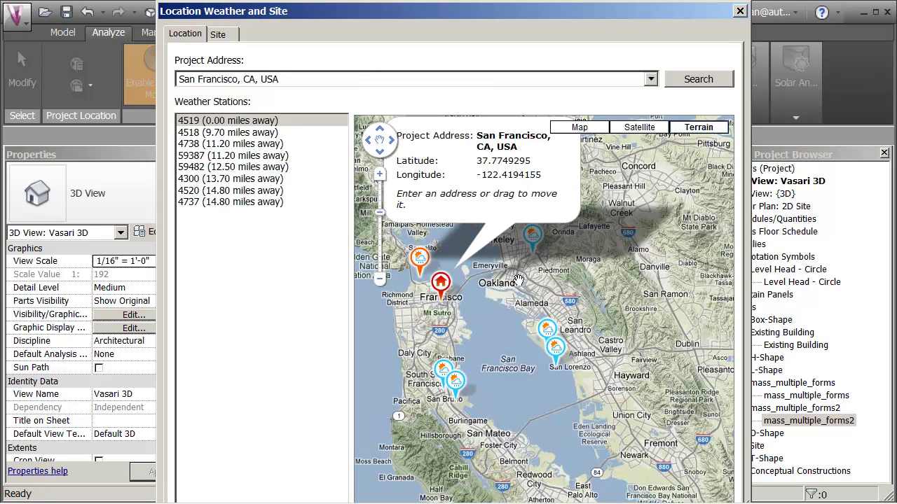
Move the project marker into the ocean southwest of San Francisco, to about 37.1691, -124.4312.
{"action": "left_click_drag", "start_coordinate": [513, 253], "coordinate": [575, 257]}
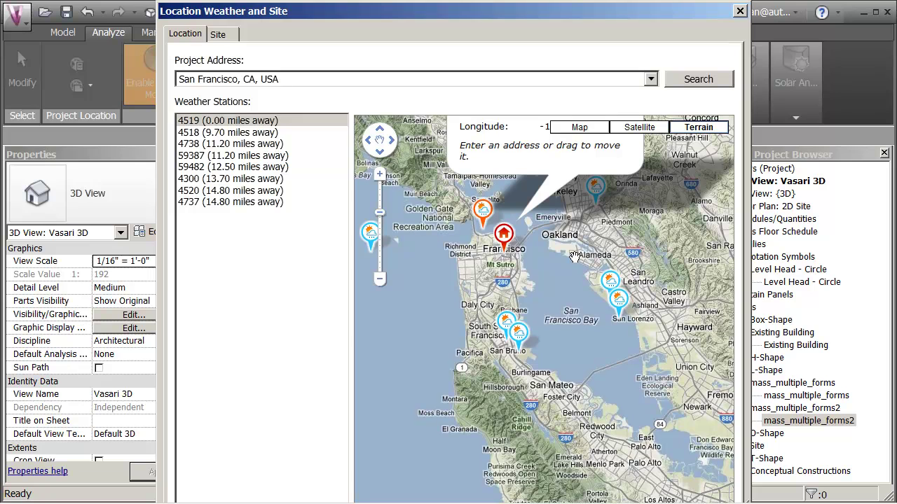
{"action": "left_click", "coordinate": [382, 281]}
{"action": "left_click", "coordinate": [381, 281]}
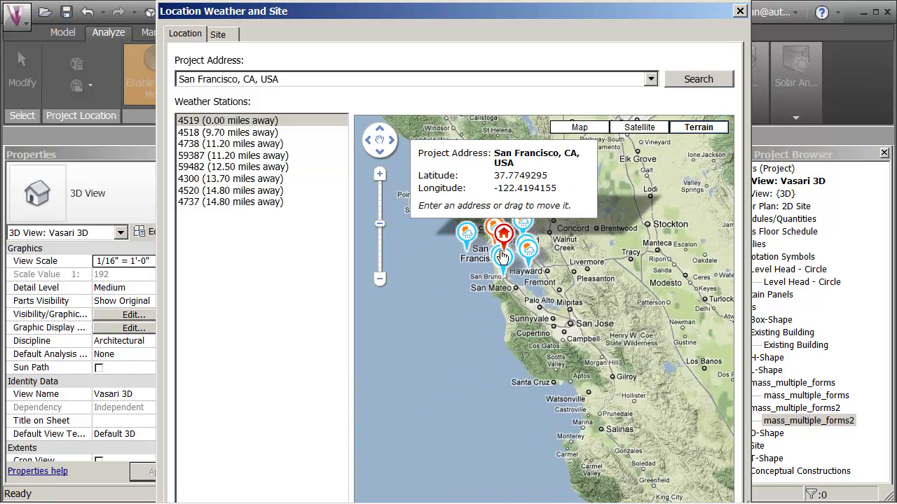
{"action": "mouse_move", "coordinate": [502, 235]}
{"action": "left_mouse_down"}
{"action": "mouse_move", "coordinate": [463, 241]}
{"action": "mouse_move", "coordinate": [385, 339]}
{"action": "mouse_move", "coordinate": [374, 326]}
{"action": "mouse_move", "coordinate": [402, 323]}
{"action": "left_mouse_up"}
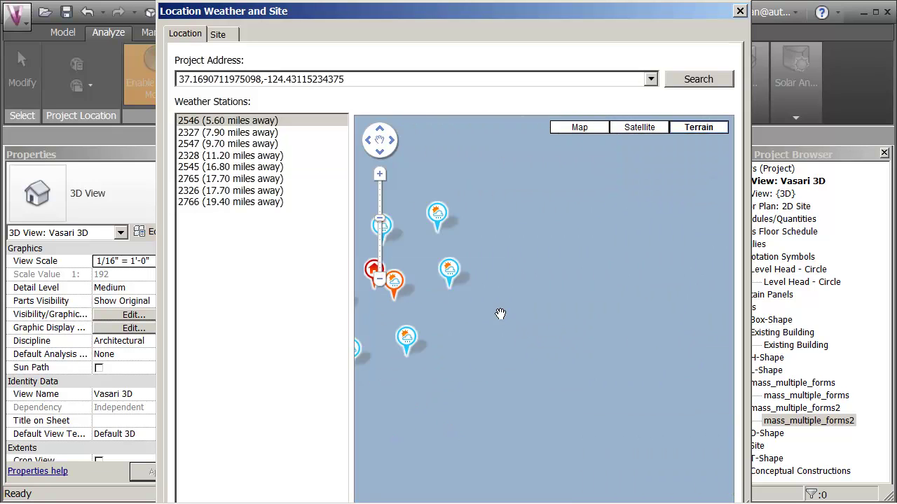
Check the details of offshore weather stations 2545 and 2766 on the map.
{"action": "left_click", "coordinate": [451, 291]}
{"action": "left_click", "coordinate": [409, 340]}
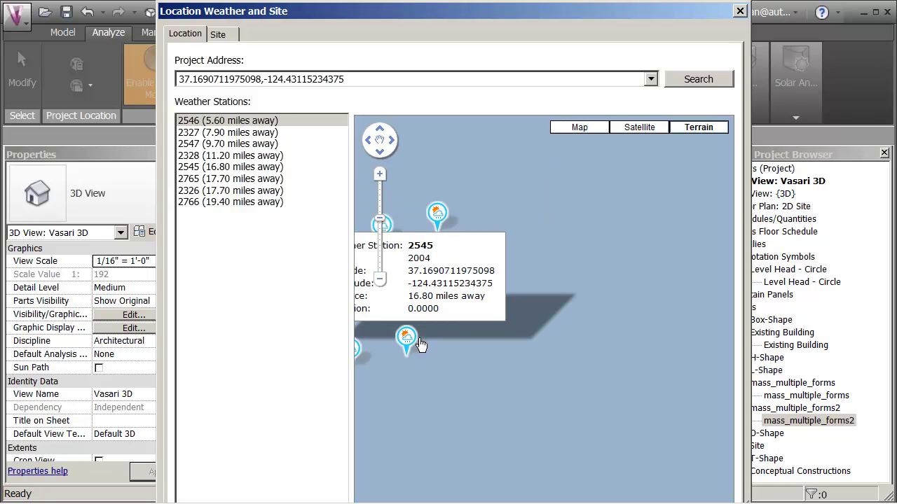
{"action": "left_click", "coordinate": [441, 228]}
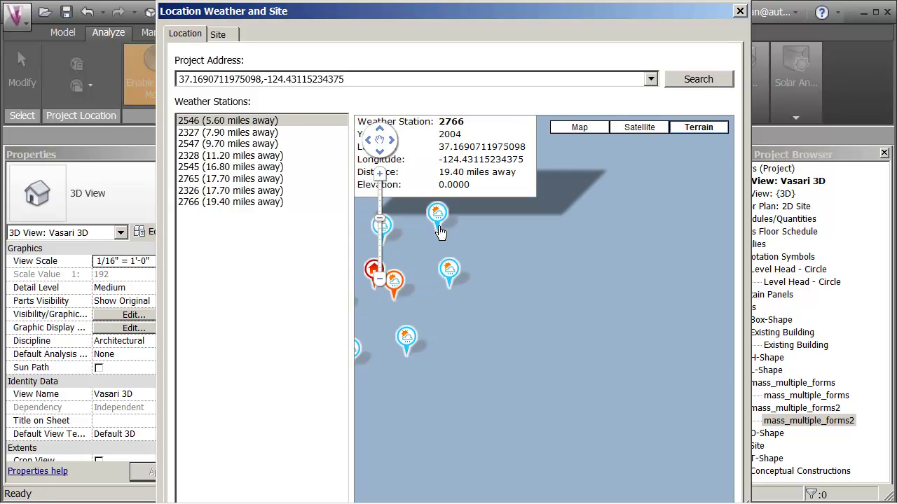
{"action": "left_click", "coordinate": [434, 233]}
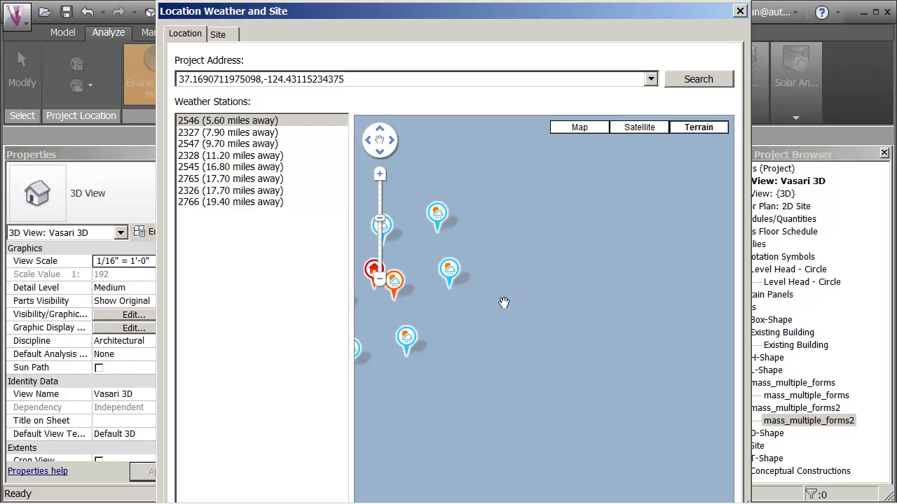
Move the project marker in two stages toward the coast west of San Francisco, to about 37.7012, -123.0579.
{"action": "scroll", "coordinate": [620, 302], "scroll_direction": "down", "scroll_amount": 1}
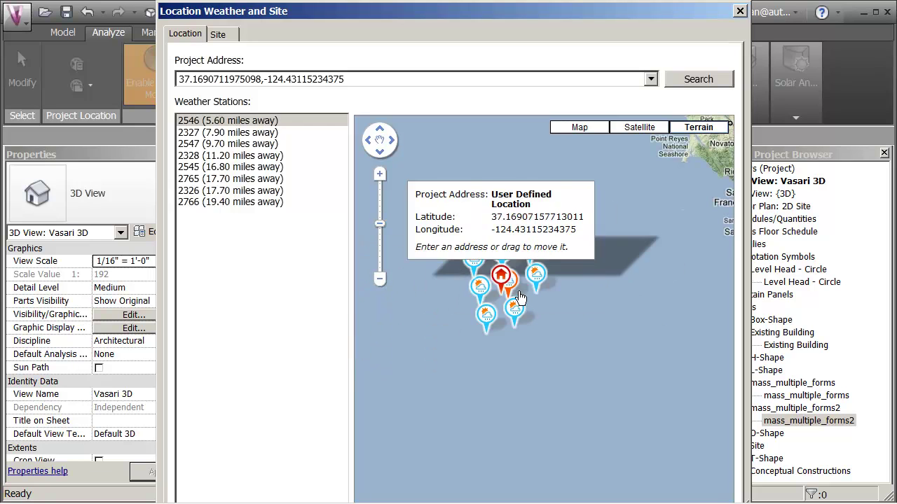
{"action": "mouse_move", "coordinate": [501, 277]}
{"action": "left_mouse_down"}
{"action": "mouse_move", "coordinate": [657, 242]}
{"action": "mouse_move", "coordinate": [648, 232]}
{"action": "left_mouse_up"}
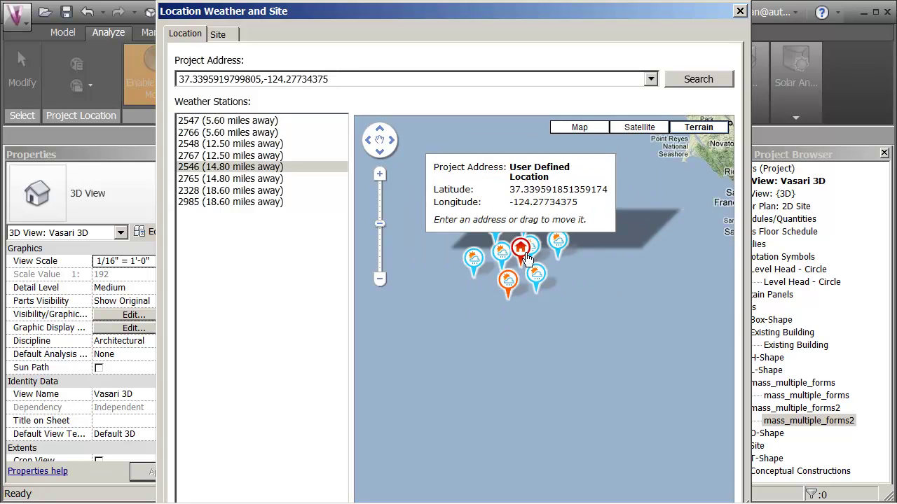
{"action": "mouse_move", "coordinate": [519, 253]}
{"action": "left_mouse_down"}
{"action": "mouse_move", "coordinate": [577, 254]}
{"action": "mouse_move", "coordinate": [676, 209]}
{"action": "left_mouse_up"}
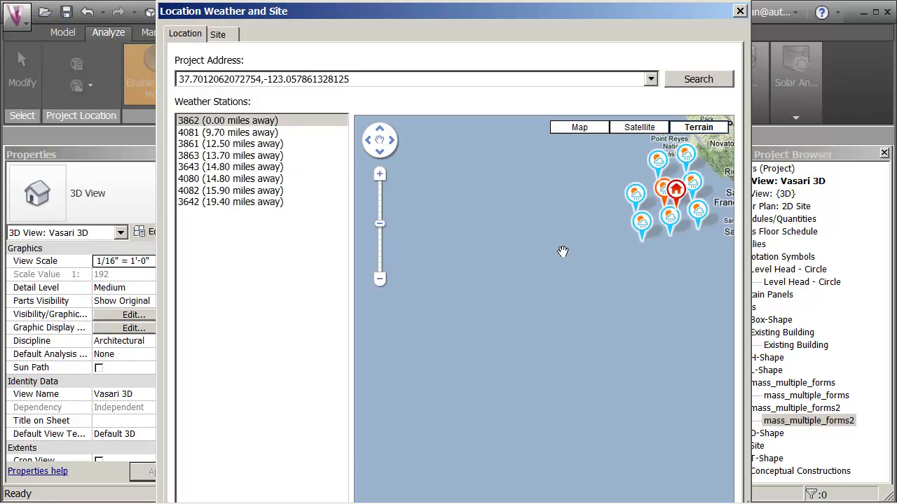
Move the project marker inland to Northern California near Lake Oroville, at about 39.5718, -121.4868.
{"action": "scroll", "coordinate": [566, 290], "scroll_direction": "down", "scroll_amount": 2}
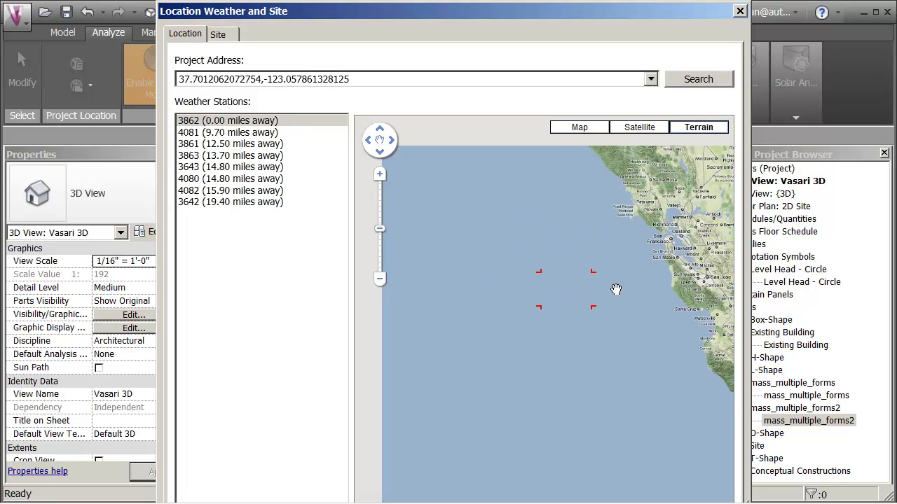
{"action": "mouse_move", "coordinate": [598, 258]}
{"action": "mouse_move", "coordinate": [593, 260]}
{"action": "left_mouse_down"}
{"action": "mouse_move", "coordinate": [651, 268]}
{"action": "mouse_move", "coordinate": [652, 218]}
{"action": "mouse_move", "coordinate": [639, 191]}
{"action": "left_mouse_up"}
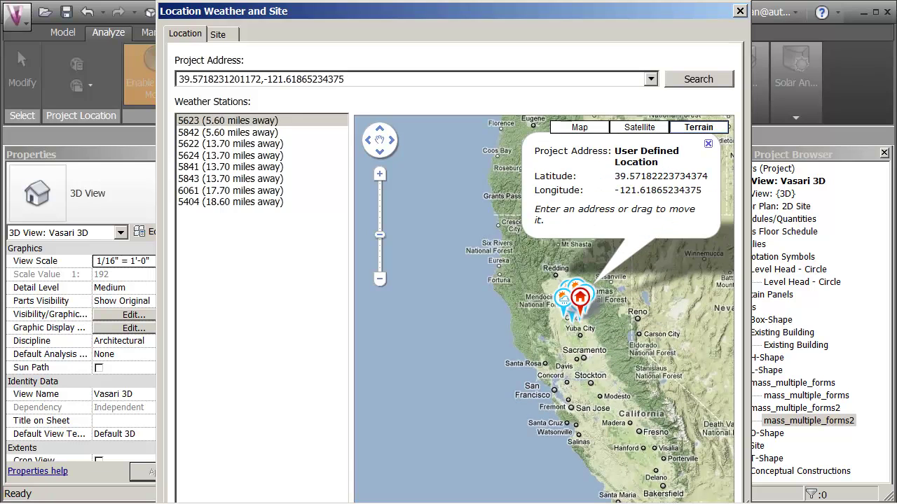
{"action": "scroll", "coordinate": [602, 330], "scroll_direction": "up", "scroll_amount": 1}
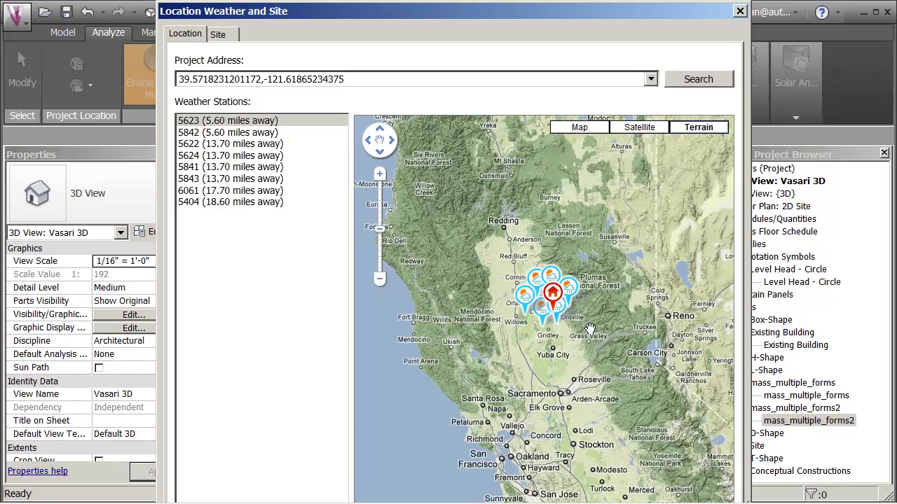
{"action": "scroll", "coordinate": [591, 323], "scroll_direction": "up", "scroll_amount": 1}
{"action": "mouse_move", "coordinate": [518, 303]}
{"action": "left_click_drag", "start_coordinate": [519, 303], "coordinate": [533, 300]}
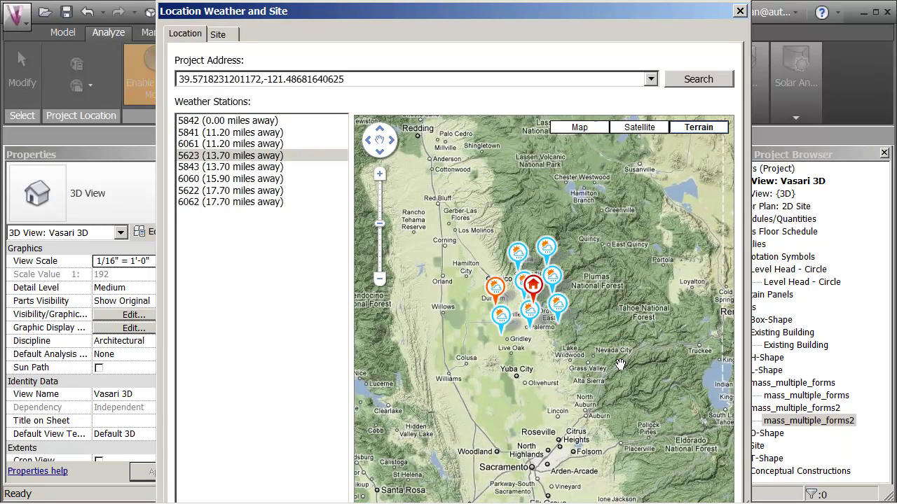
Inspect the weather stations around the Lake Oroville marker up close, including station 5623, and check the marker's coordinates.
{"action": "scroll", "coordinate": [584, 291], "scroll_direction": "up", "scroll_amount": 1}
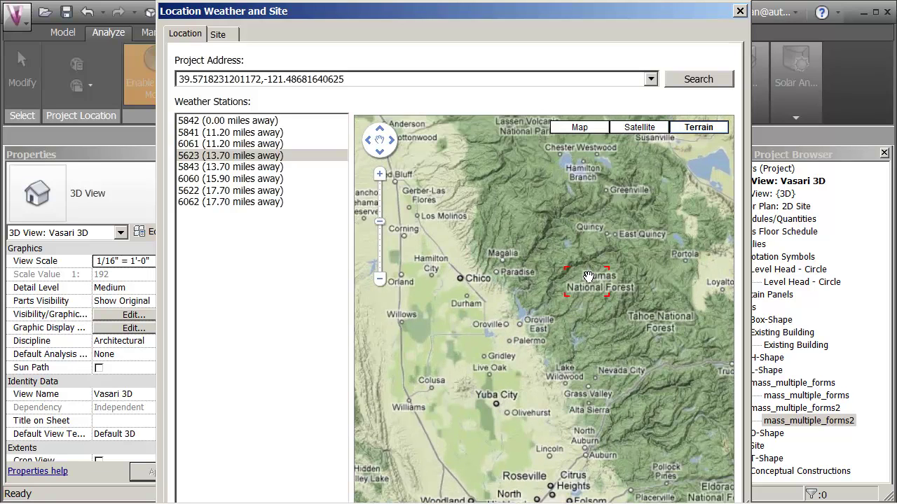
{"action": "mouse_move", "coordinate": [513, 251]}
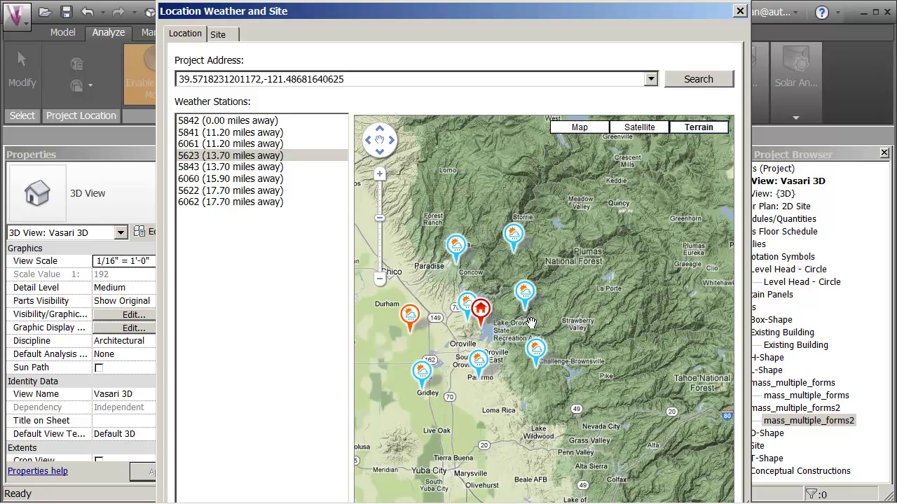
{"action": "mouse_move", "coordinate": [545, 369]}
{"action": "mouse_move", "coordinate": [461, 267]}
{"action": "mouse_move", "coordinate": [424, 392]}
{"action": "mouse_move", "coordinate": [410, 337]}
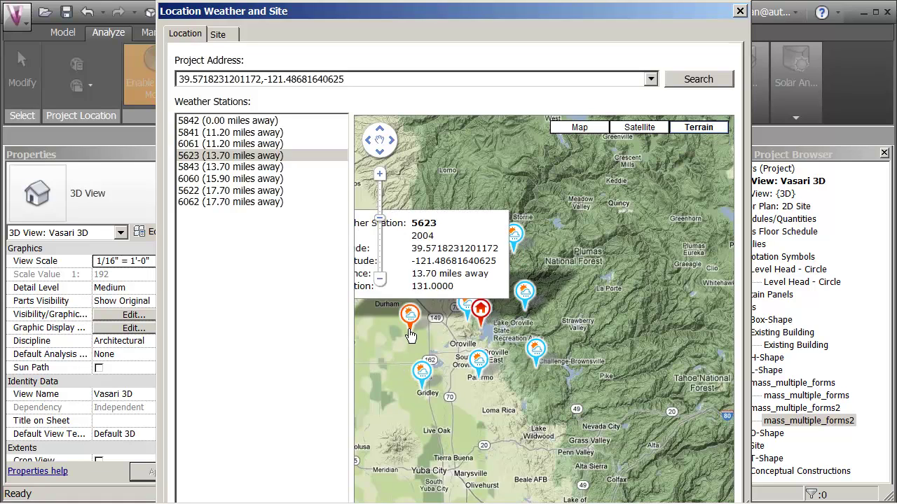
{"action": "mouse_move", "coordinate": [482, 332]}
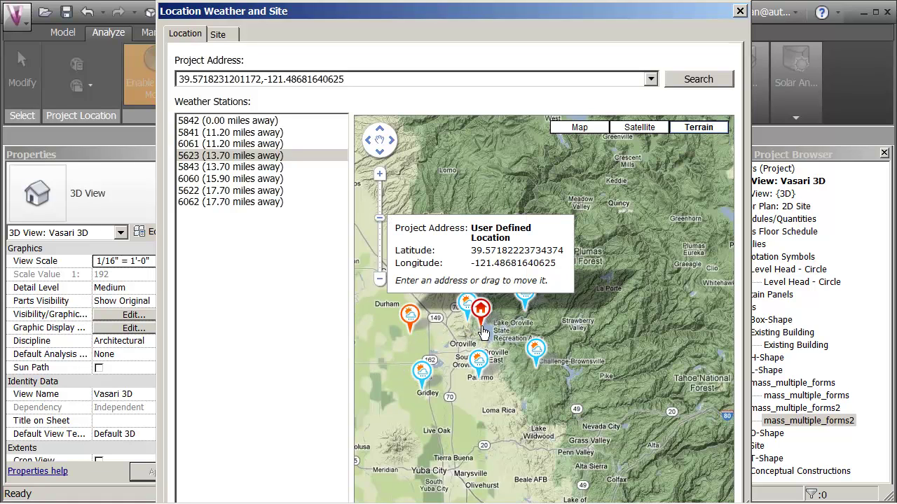